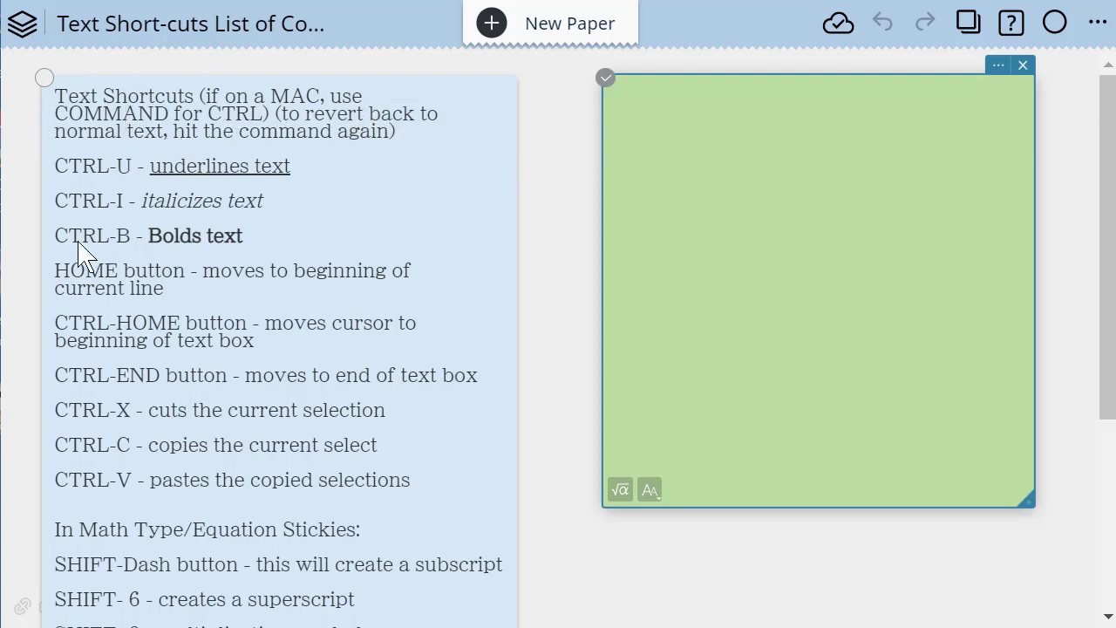
Make the opening "Text Shortcuts" paragraph in the blue note bold
{"action": "left_click", "coordinate": [404, 132]}
{"action": "left_click_drag", "start_coordinate": [403, 131], "coordinate": [56, 98]}
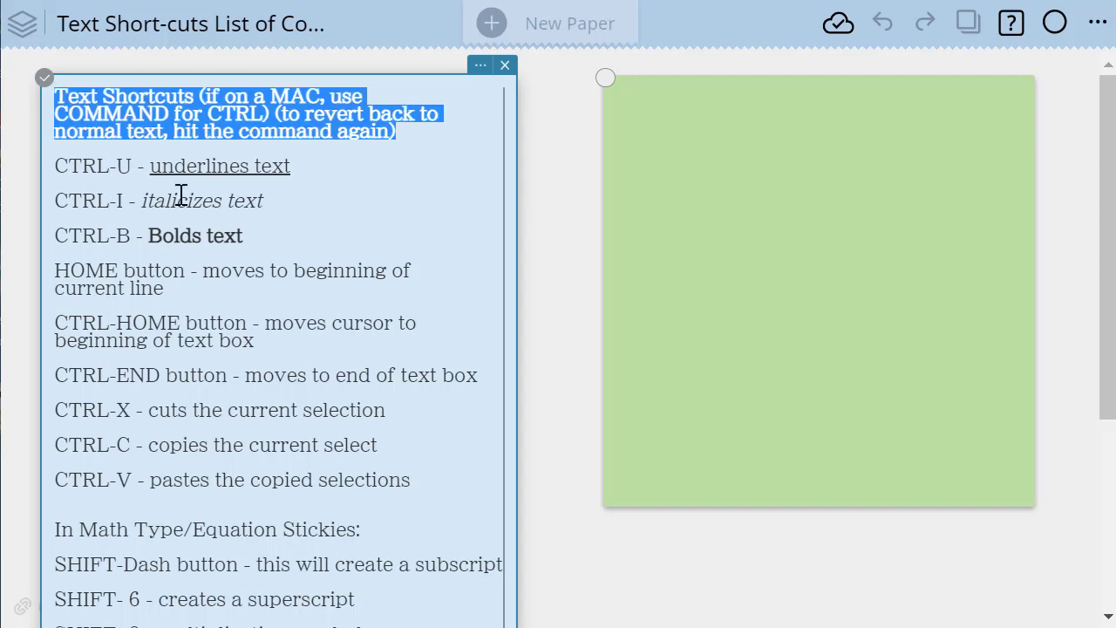
{"action": "left_click", "coordinate": [375, 207]}
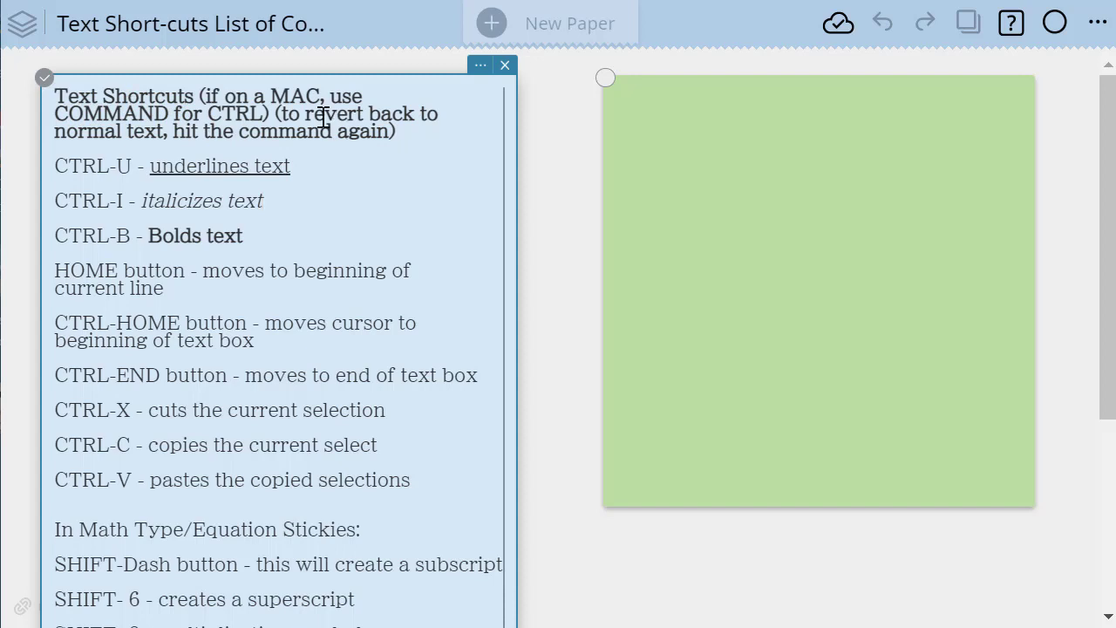
Enter "hI THERE!! What is going on?" in underlined italics at the start of the green note
{"action": "left_click", "coordinate": [639, 108]}
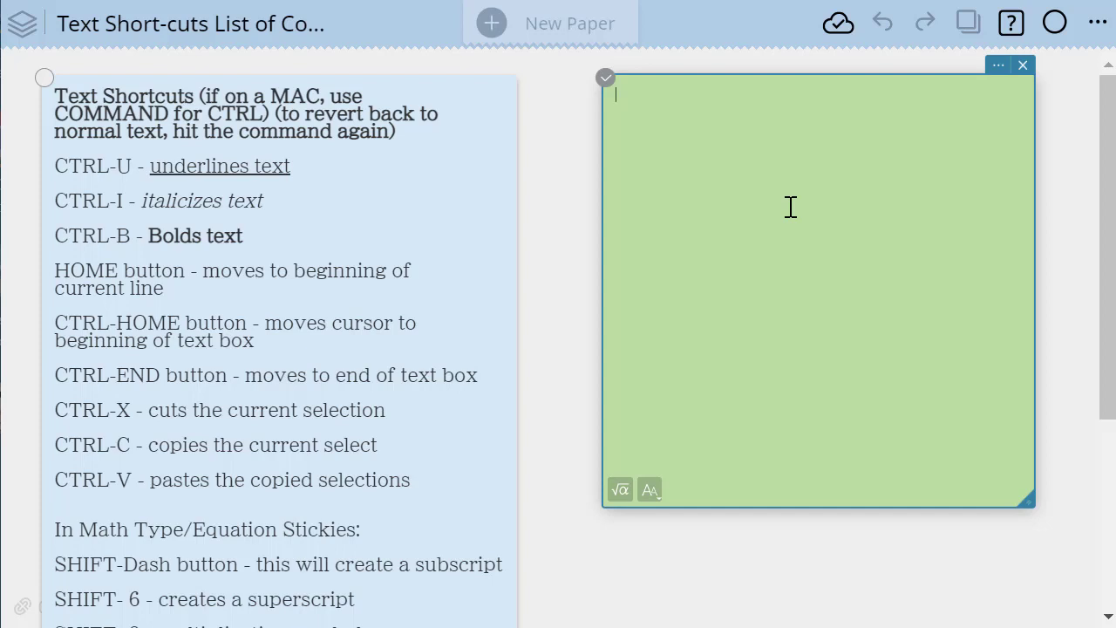
{"action": "type", "text": "hI THERE"}
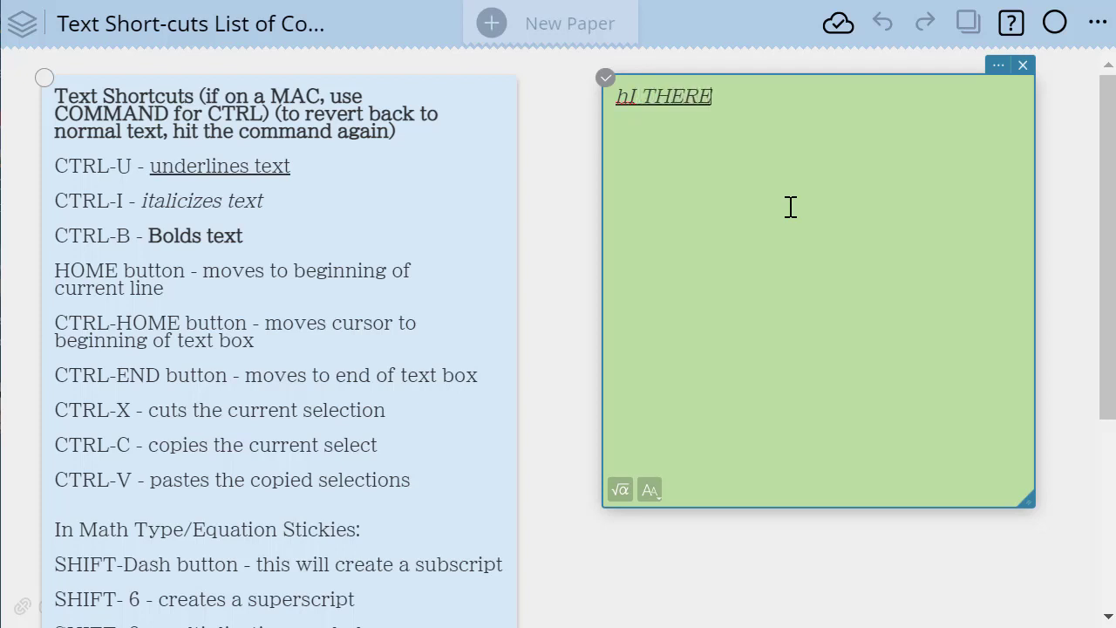
{"action": "type", "text": "!!"}
{"action": "key", "text": "Caps_Lock"}
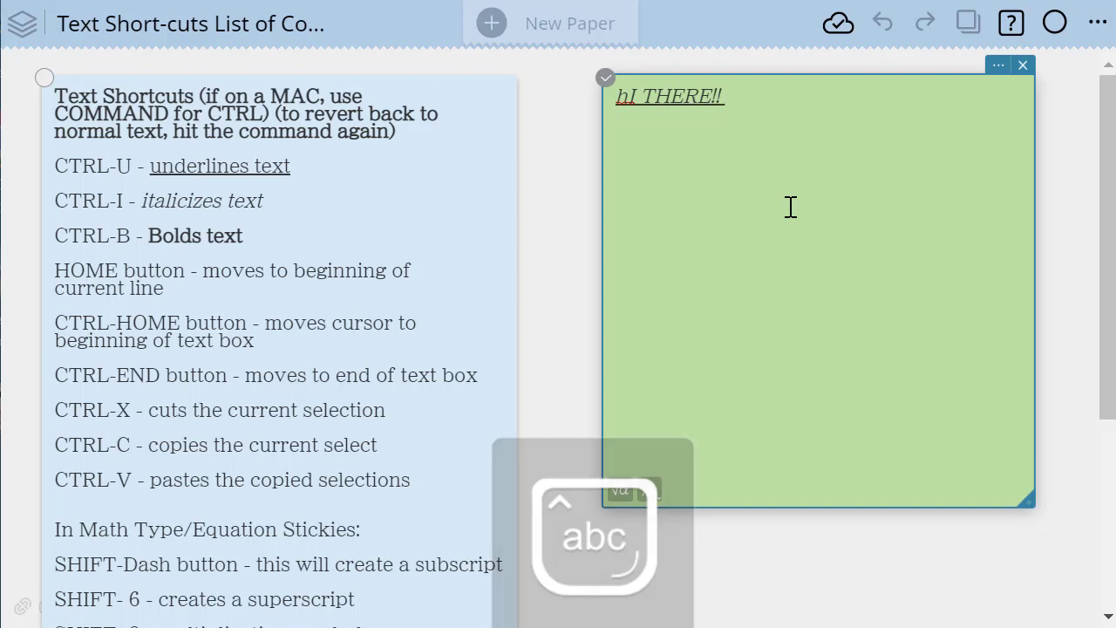
{"action": "type", "text": "What is "}
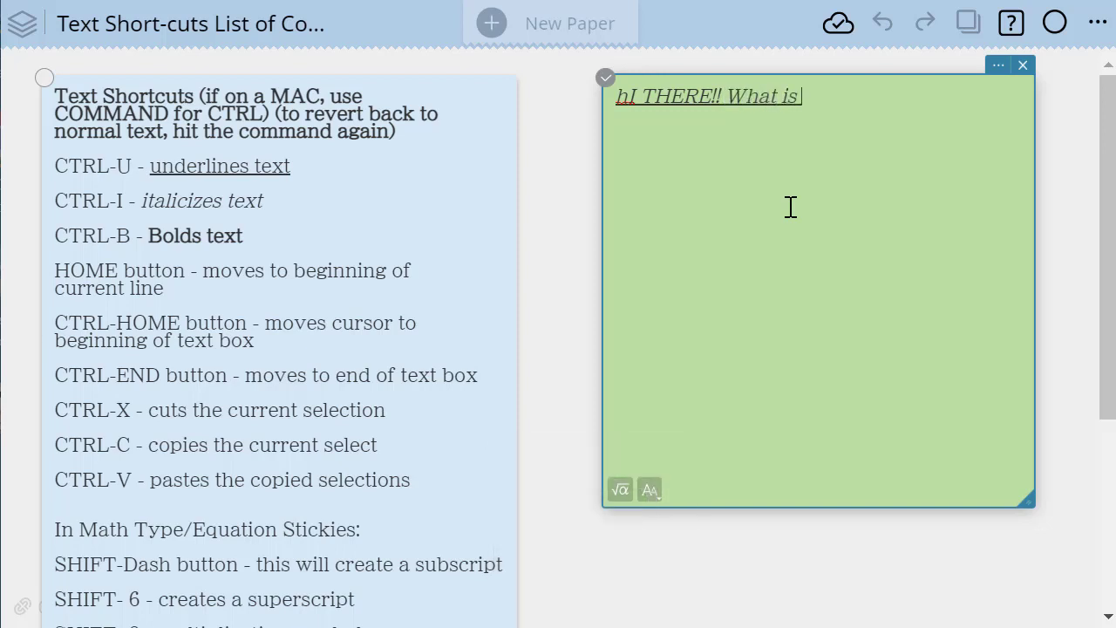
{"action": "type", "text": "going on?"}
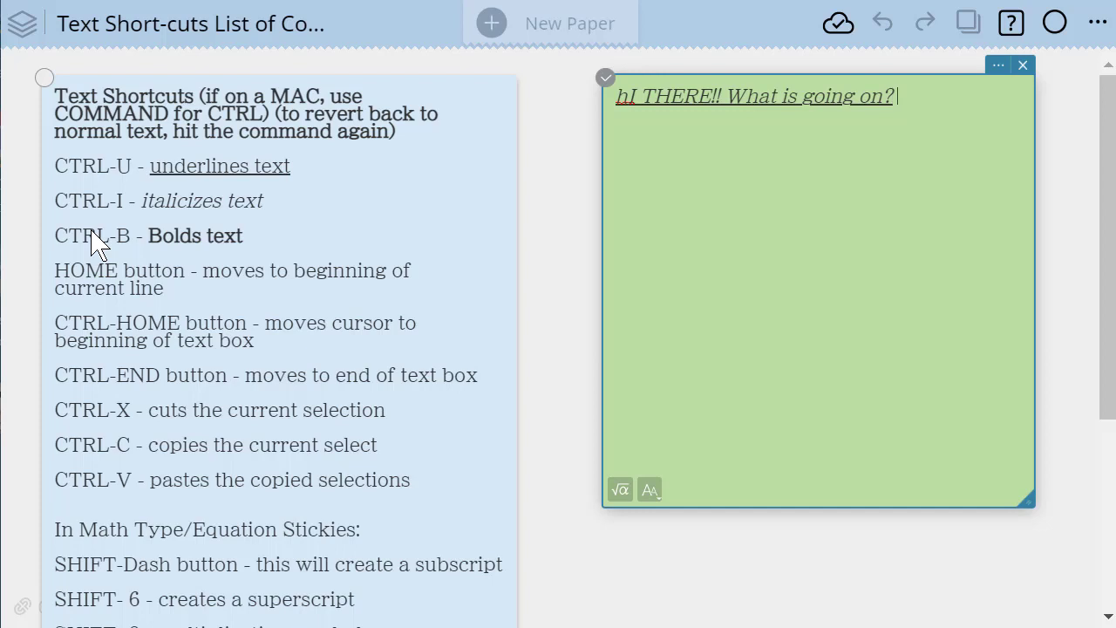
Continue the green note in plain text with "Now i have normal text." and a new paragraph "Today is a good day."
{"action": "type", "text": "Now i have normal text."}
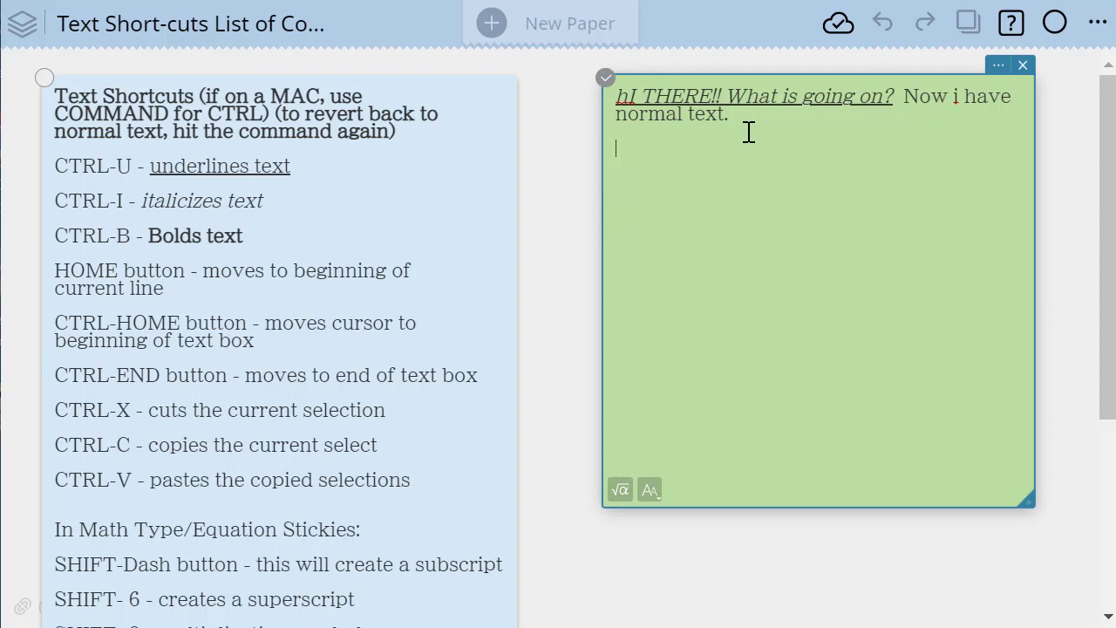
{"action": "key", "text": "Return"}
{"action": "type", "text": "Today is a good day."}
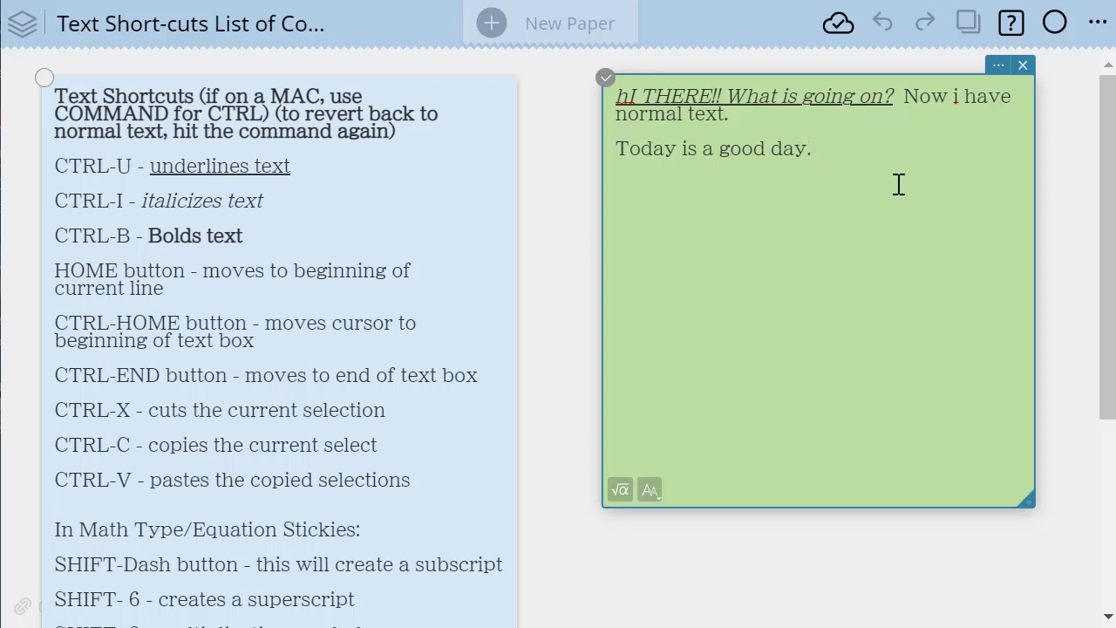
Move the cursor to the line's start, the text box's start and its end, and cut the sentence "Today is a good day."
{"action": "key", "text": "Home"}
{"action": "key", "text": "ctrl+Home"}
{"action": "key", "text": "ctrl+End"}
{"action": "left_click_drag", "start_coordinate": [825, 149], "coordinate": [622, 149]}
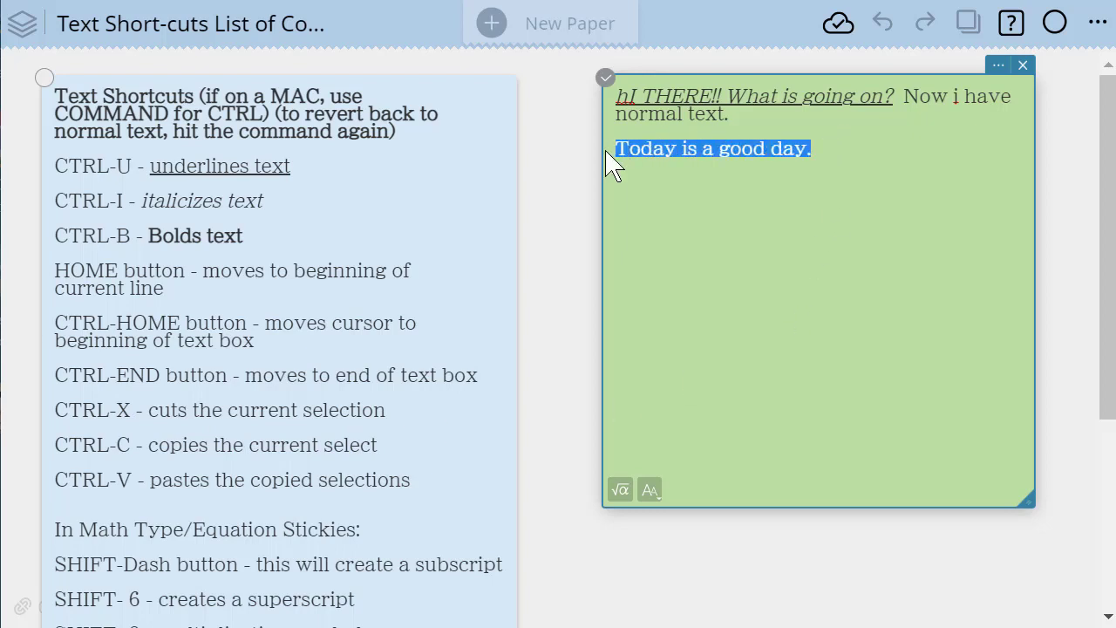
{"action": "key", "text": "ctrl+x"}
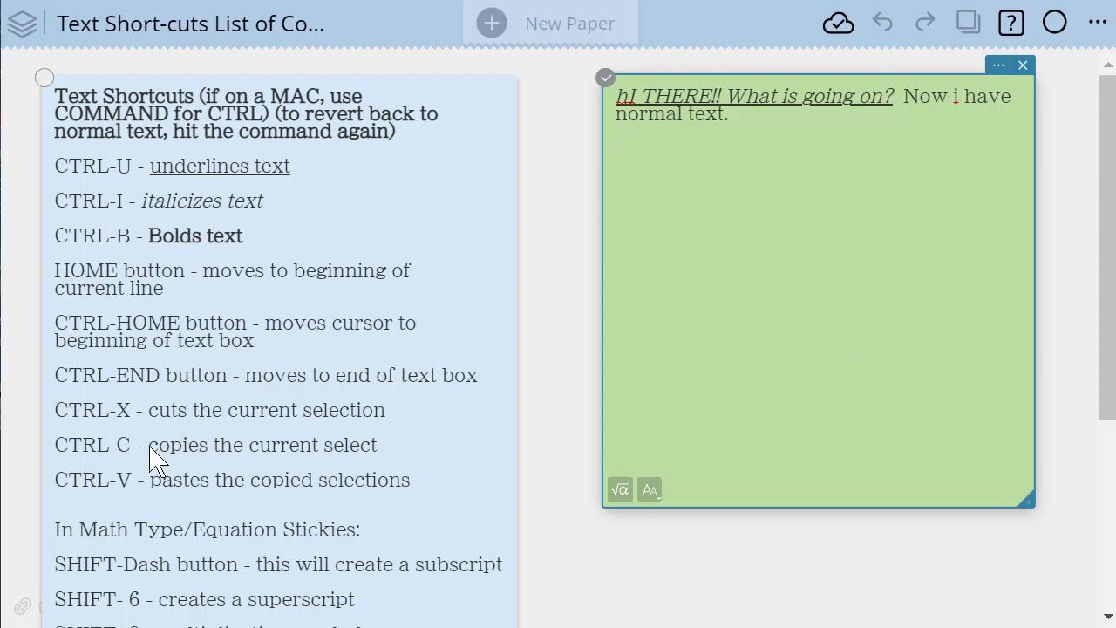
{"action": "left_click_drag", "start_coordinate": [738, 115], "coordinate": [608, 114]}
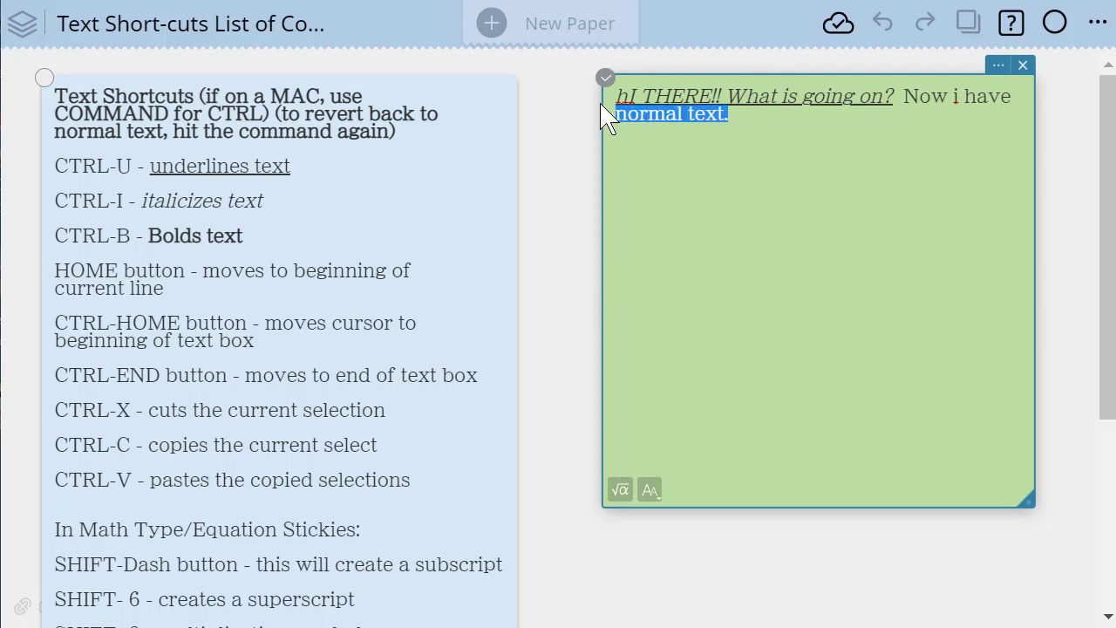
{"action": "key", "text": "ctrl+a"}
{"action": "left_click", "coordinate": [600, 103]}
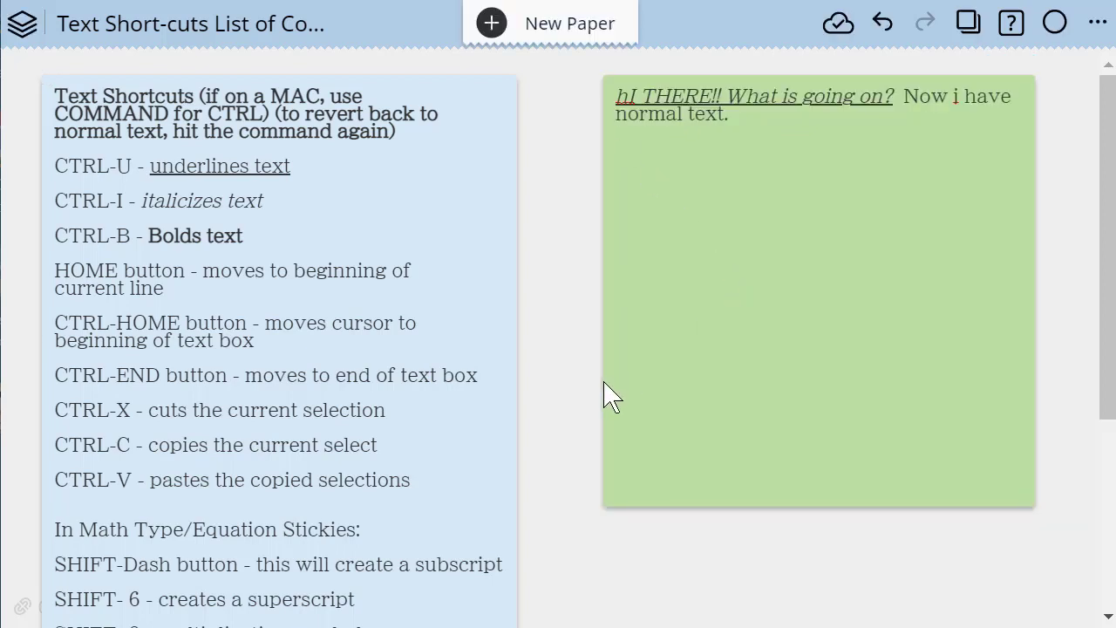
Paste "Today is a good day." twice on consecutive lines below the first paragraph of the green note
{"action": "left_click", "coordinate": [637, 166]}
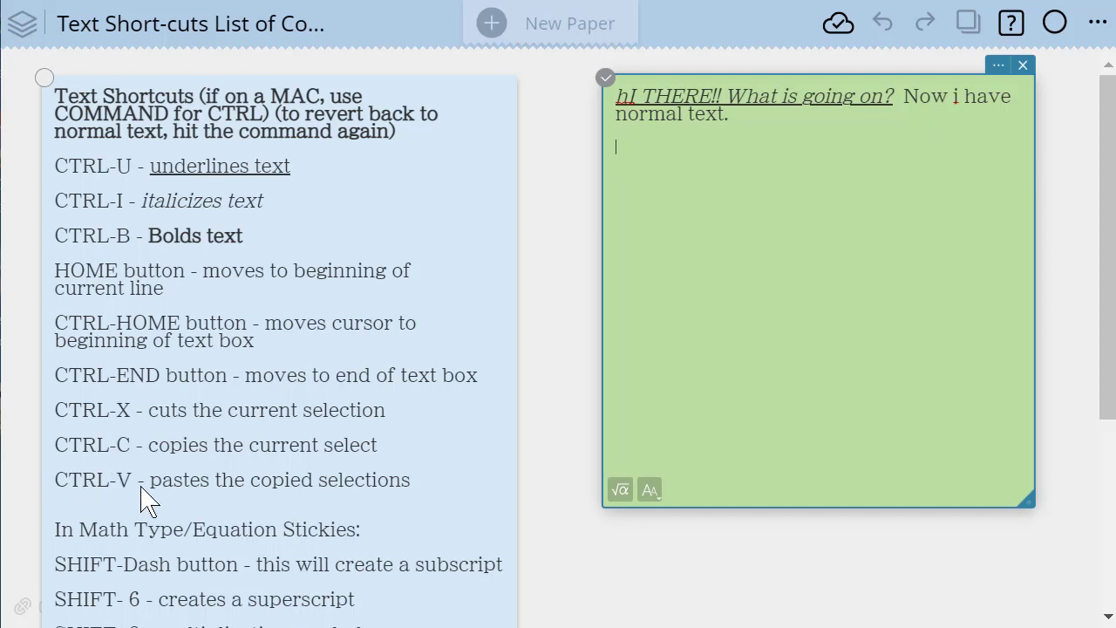
{"action": "type", "text": "Today is a good day."}
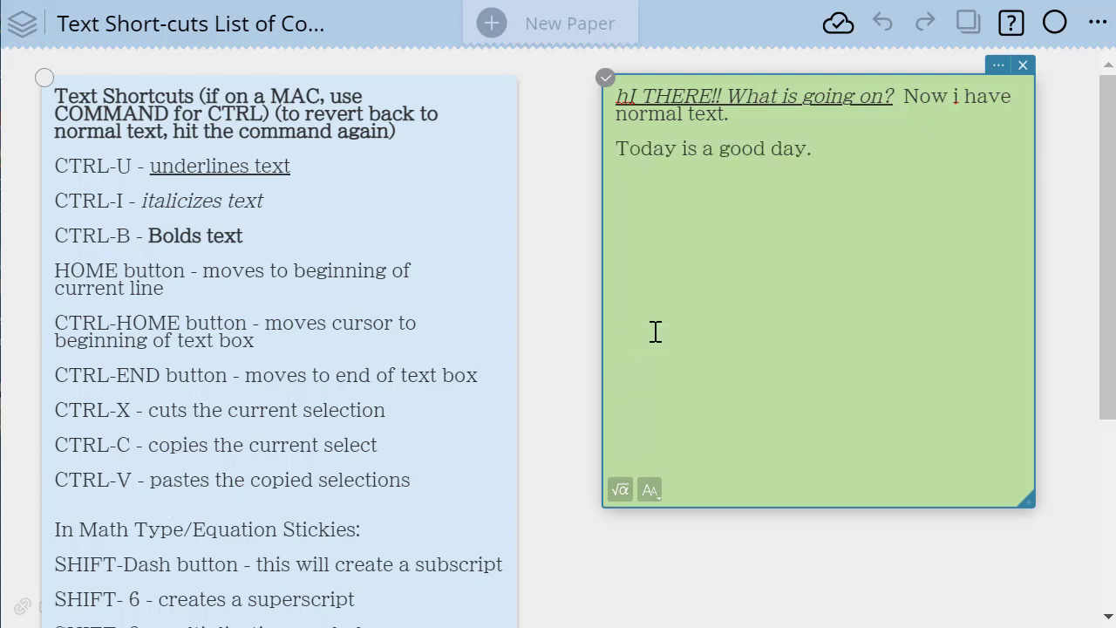
{"action": "key", "text": "Return"}
{"action": "key", "text": "ctrl+v"}
{"action": "key", "text": "Return"}
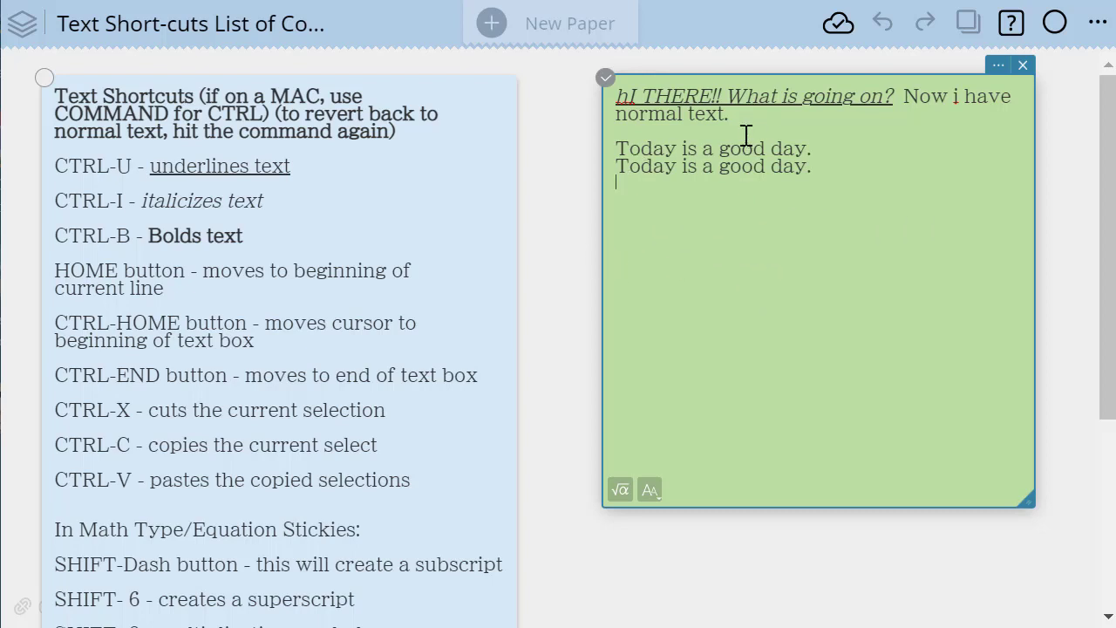
Copy the green note's first paragraph and paste it below the two "Today is a good day." lines
{"action": "left_click_drag", "start_coordinate": [741, 120], "coordinate": [618, 98]}
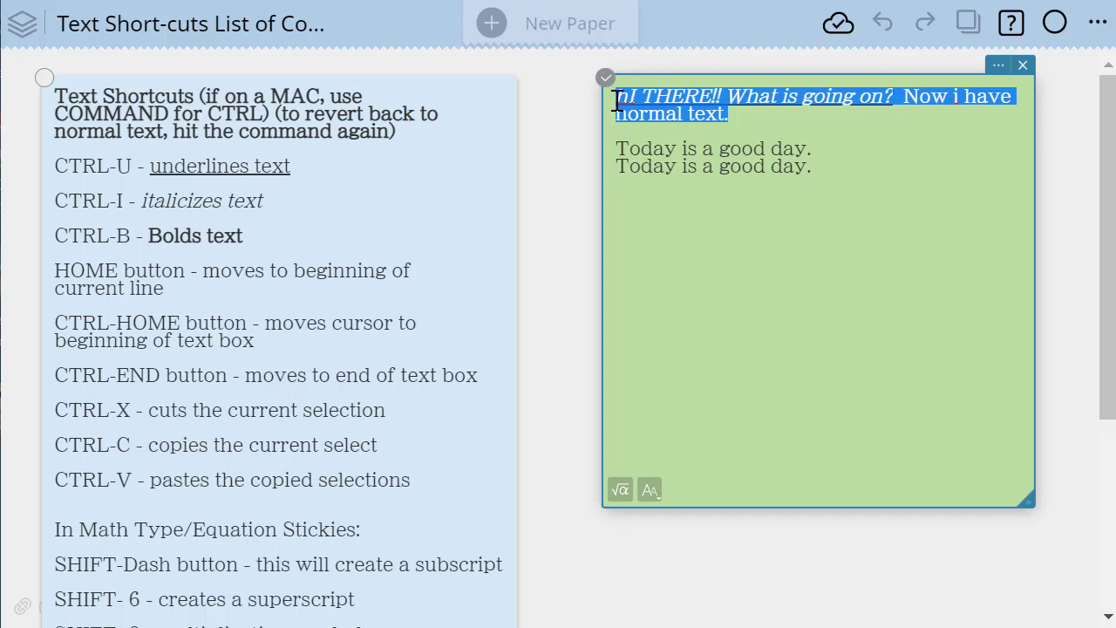
{"action": "left_click", "coordinate": [843, 167]}
{"action": "key", "text": "Return"}
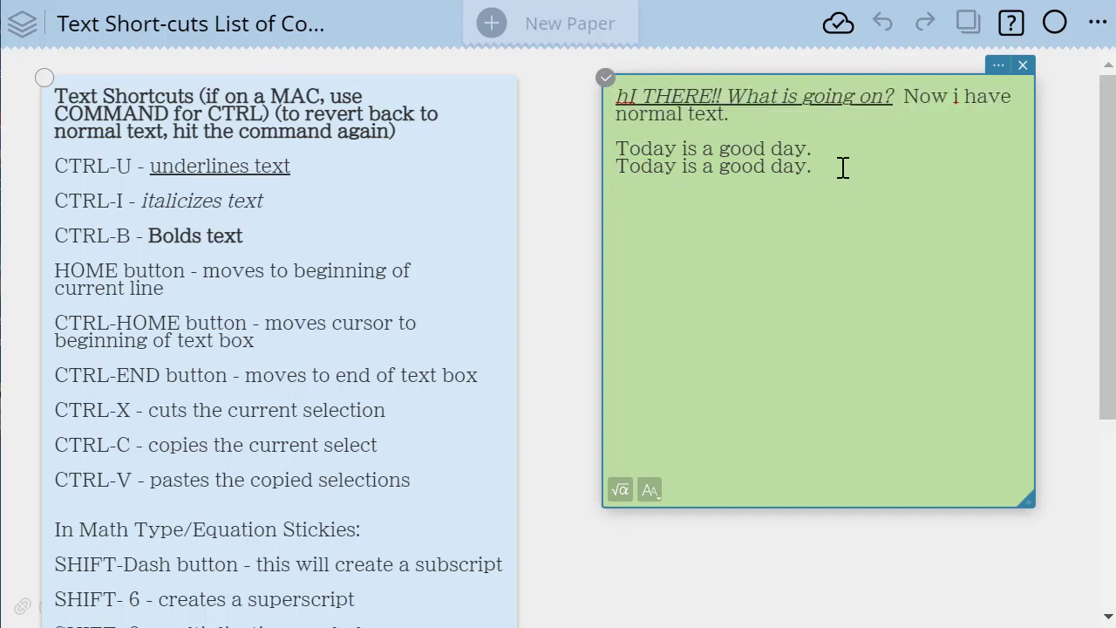
{"action": "key", "text": "ctrl+v"}
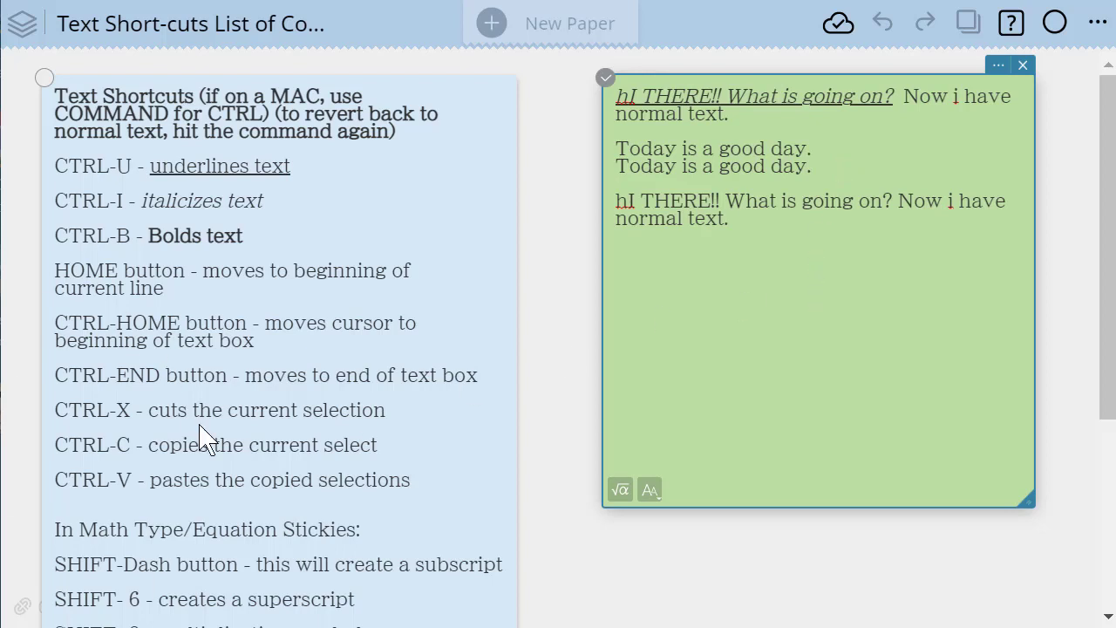
Insert an equation line below the last paragraph of the green note
{"action": "scroll", "coordinate": [449, 425], "scroll_direction": "down", "scroll_amount": 1}
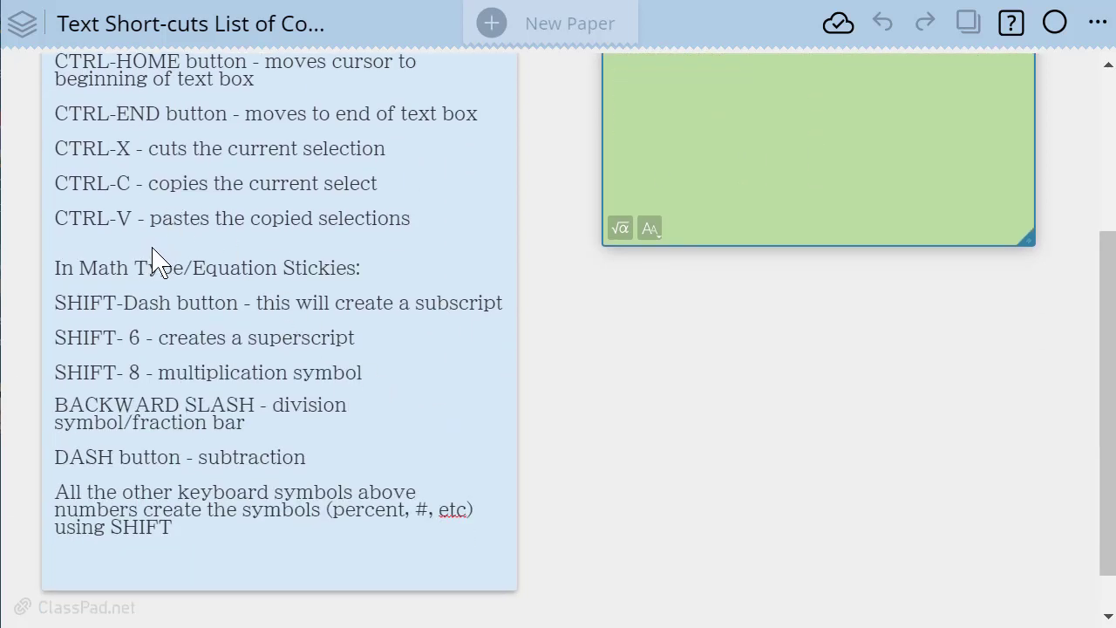
{"action": "scroll", "coordinate": [624, 302], "scroll_direction": "up", "scroll_amount": 3}
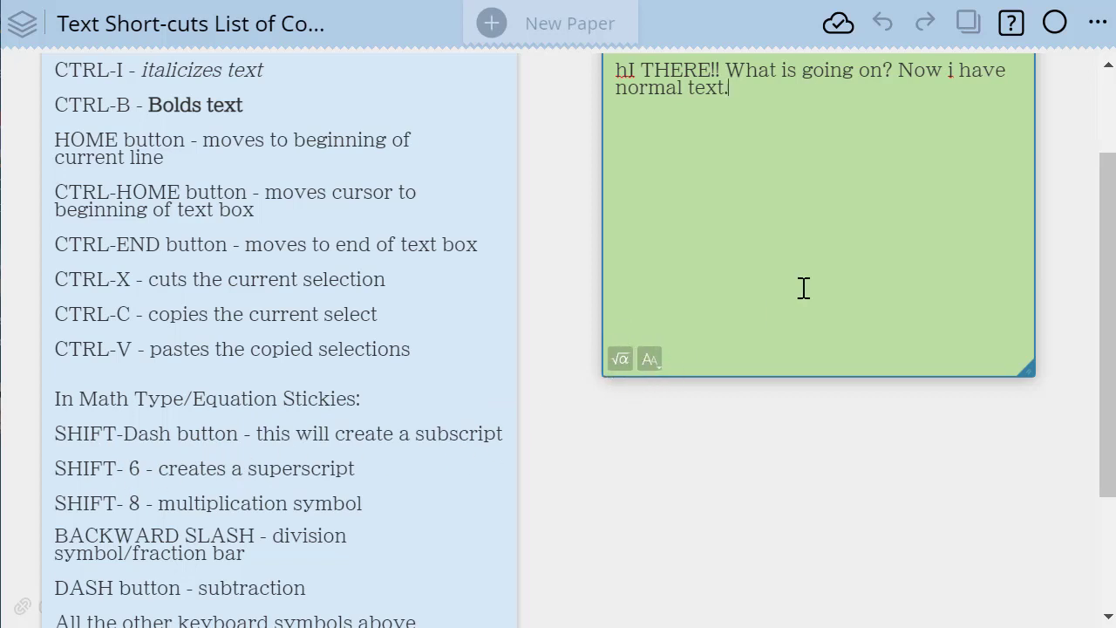
{"action": "scroll", "coordinate": [399, 411], "scroll_direction": "down", "scroll_amount": 2}
{"action": "left_click", "coordinate": [125, 528]}
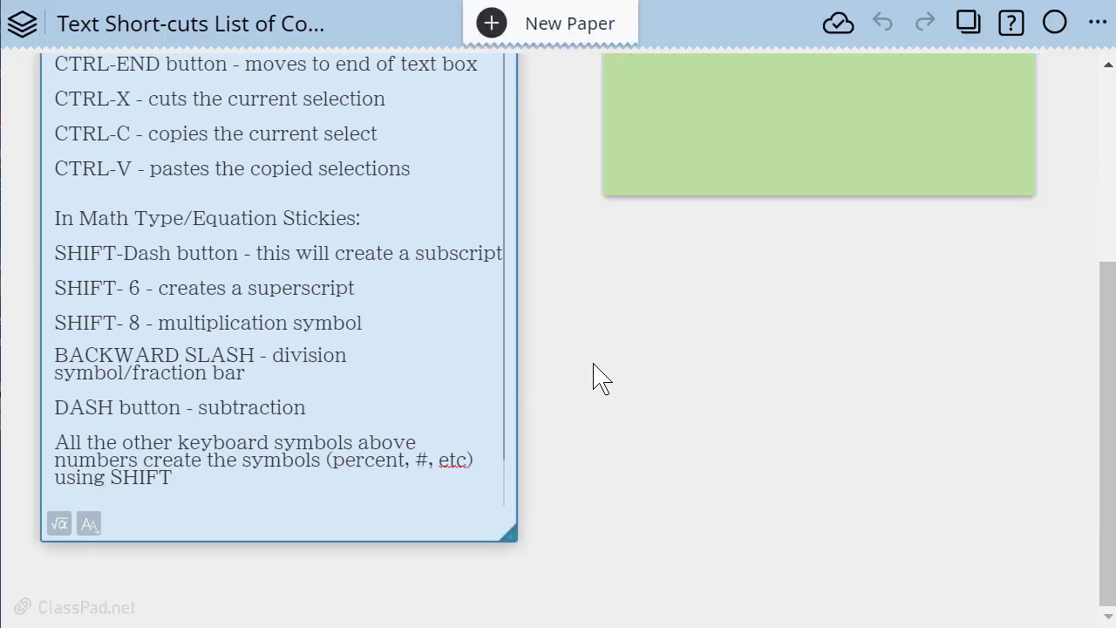
{"action": "scroll", "coordinate": [610, 376], "scroll_direction": "up", "scroll_amount": 3}
{"action": "left_click", "coordinate": [662, 375]}
{"action": "left_click", "coordinate": [619, 441]}
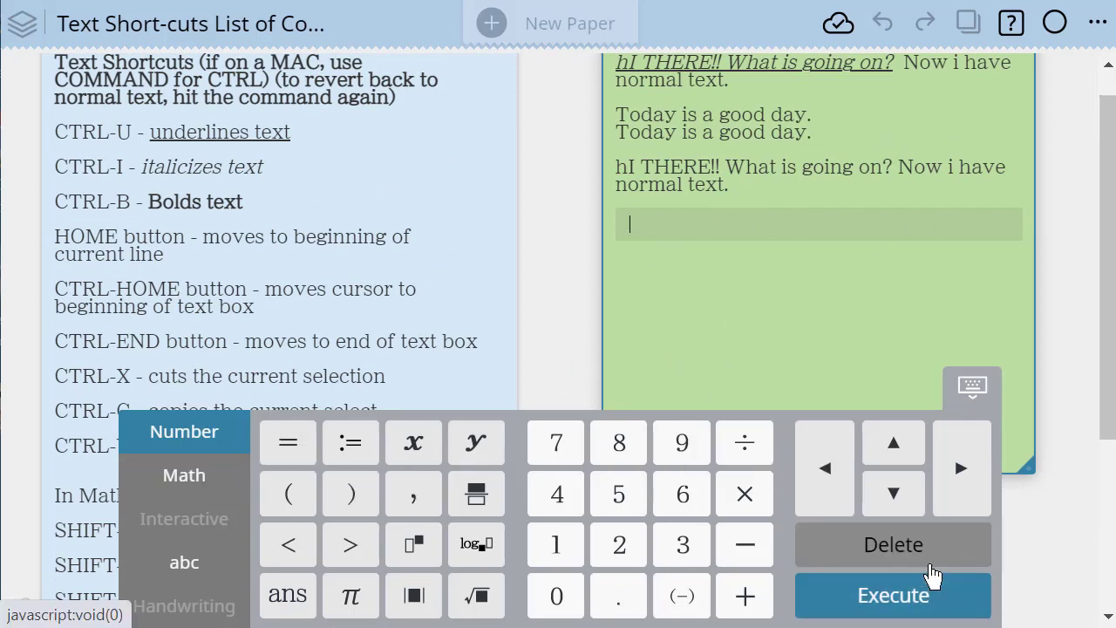
Examine the letter, number and both math pages of the on-screen math keyboard, and hide the keyboard
{"action": "left_click", "coordinate": [198, 572]}
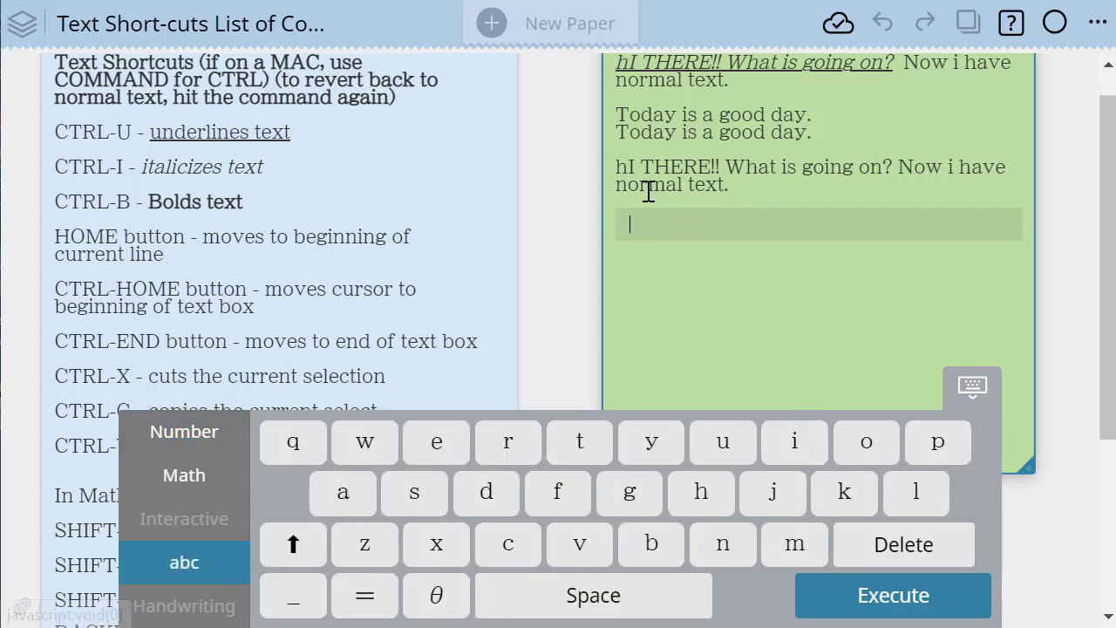
{"action": "left_click", "coordinate": [193, 440]}
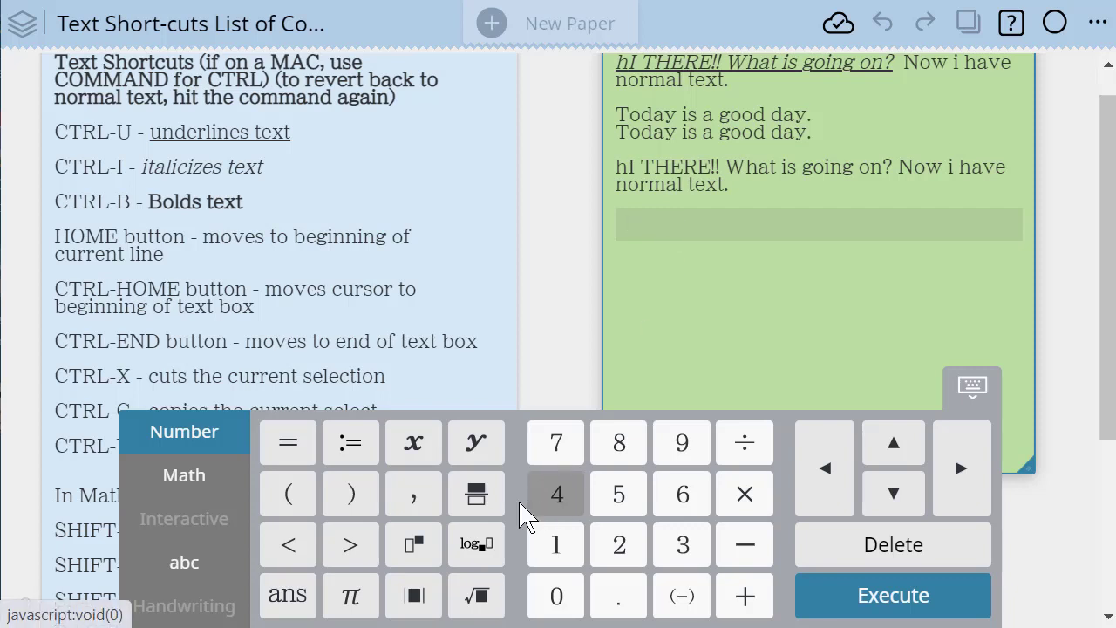
{"action": "left_click", "coordinate": [184, 475]}
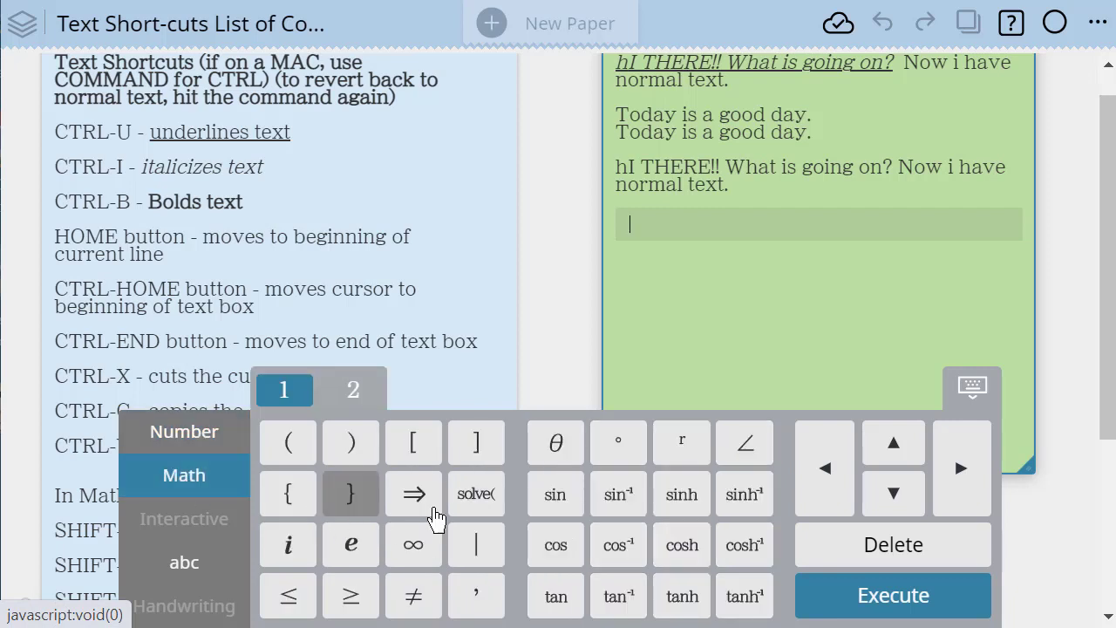
{"action": "left_click", "coordinate": [346, 404]}
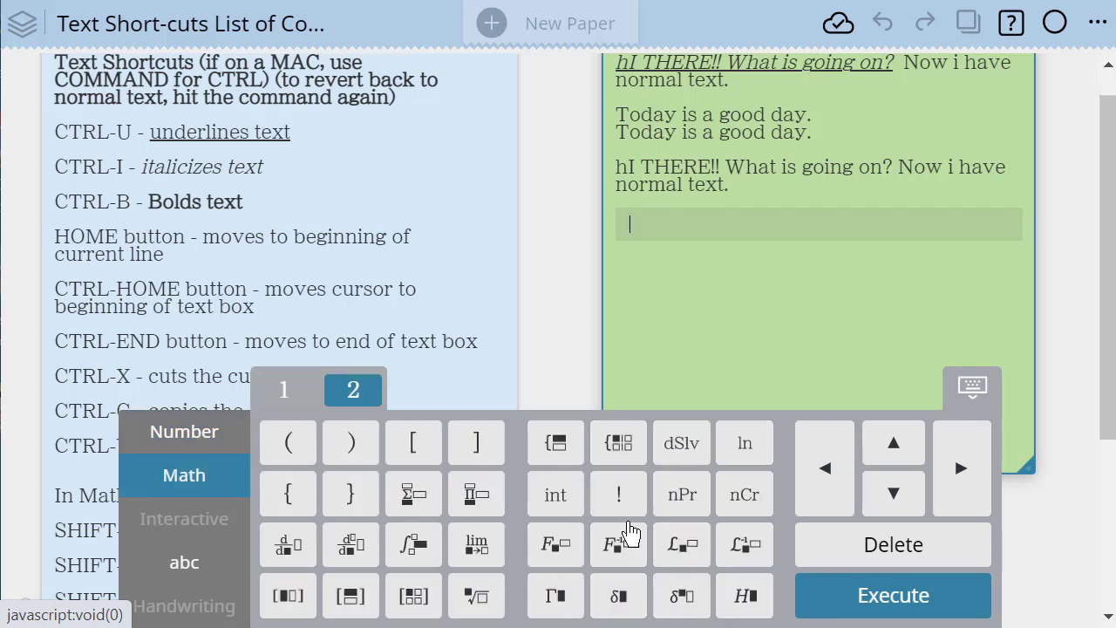
{"action": "left_click", "coordinate": [285, 403]}
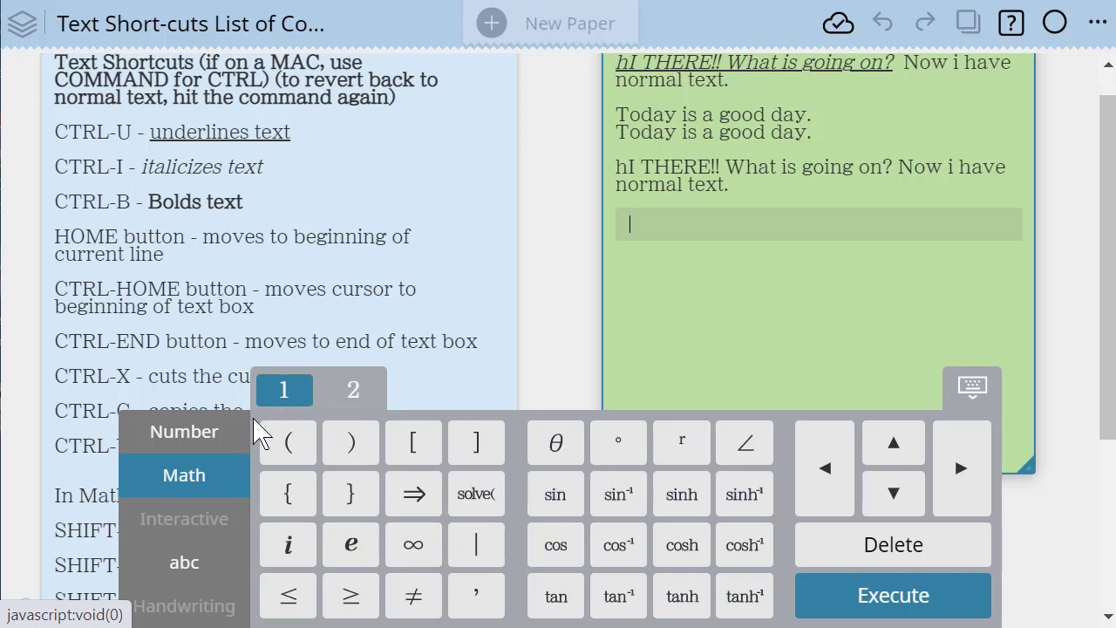
{"action": "left_click", "coordinate": [975, 403]}
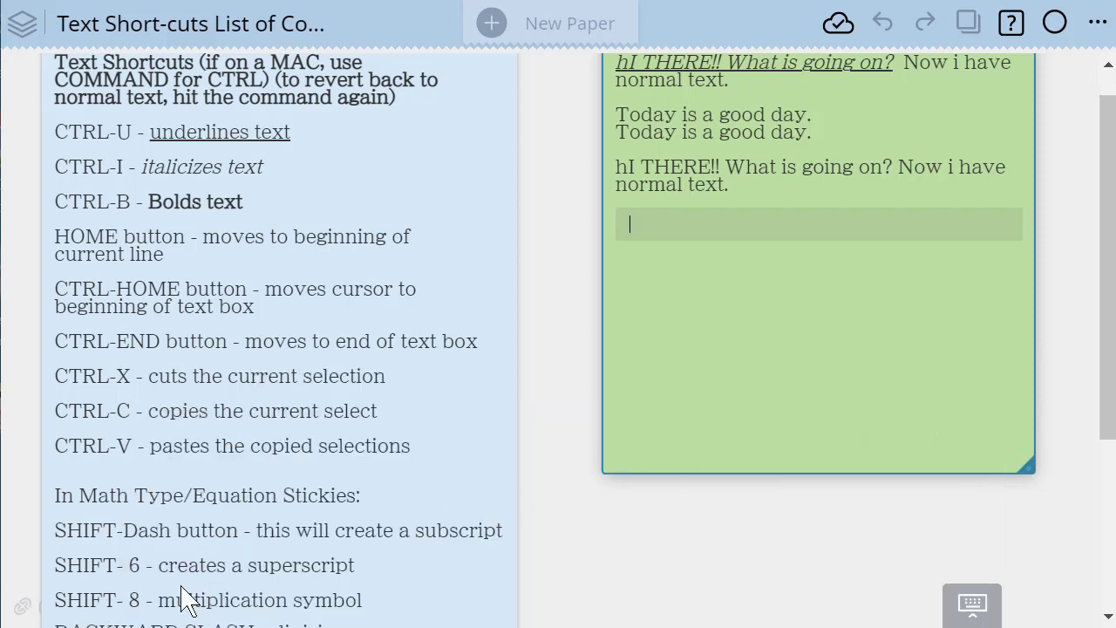
Enter y with subscript 1 in the green note's equation line
{"action": "scroll", "coordinate": [301, 512], "scroll_direction": "down", "scroll_amount": 1}
{"action": "scroll", "coordinate": [468, 413], "scroll_direction": "up", "scroll_amount": 1}
{"action": "type", "text": "y"}
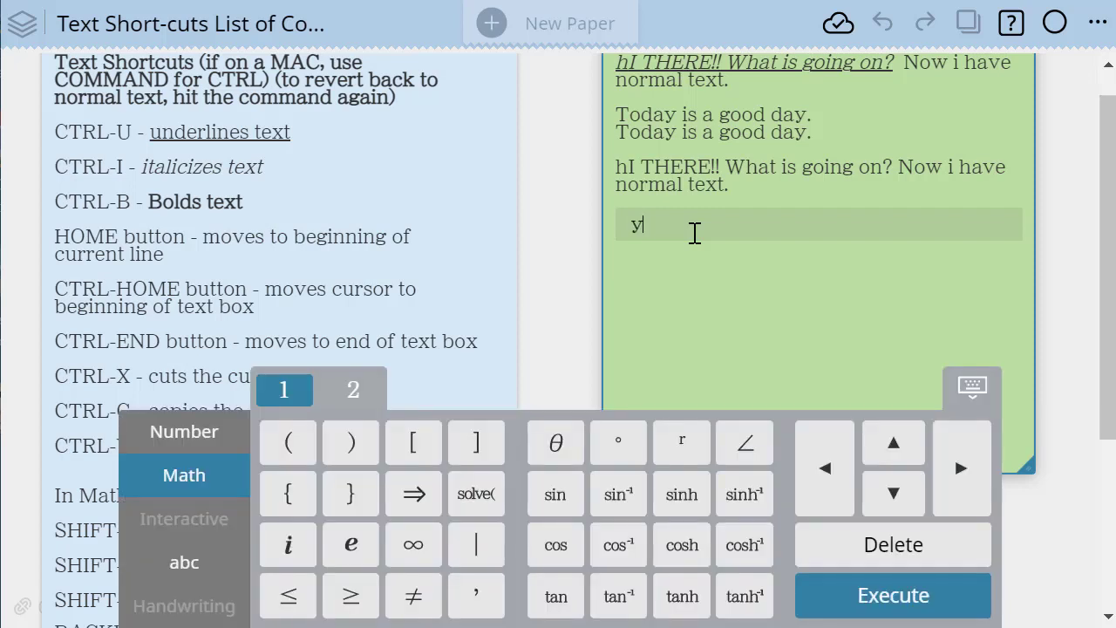
{"action": "left_click", "coordinate": [190, 455]}
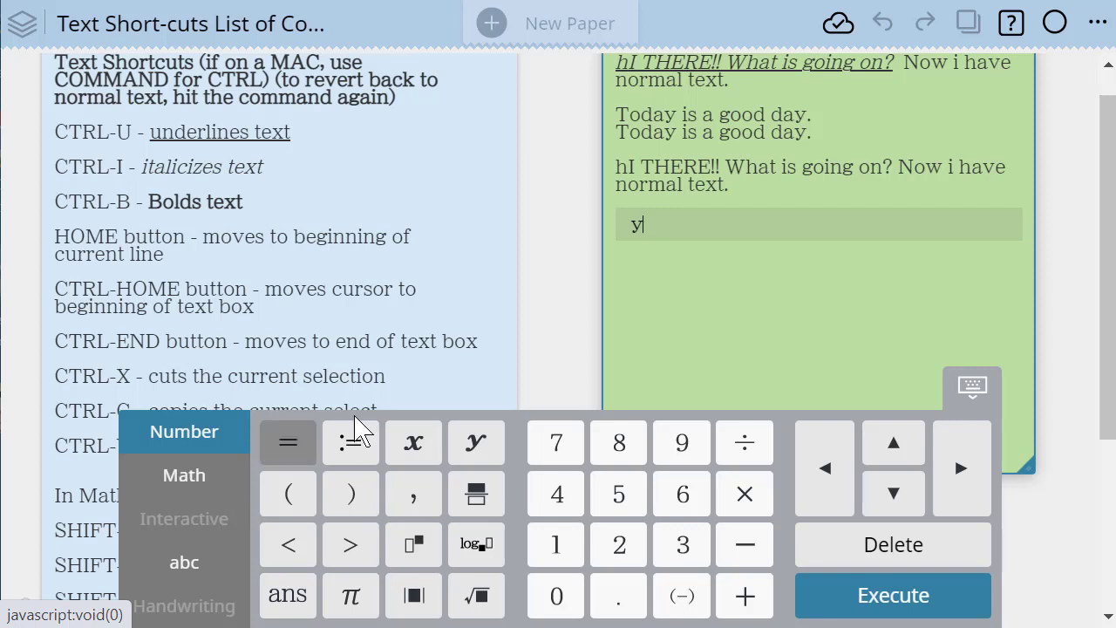
{"action": "left_click", "coordinate": [973, 392]}
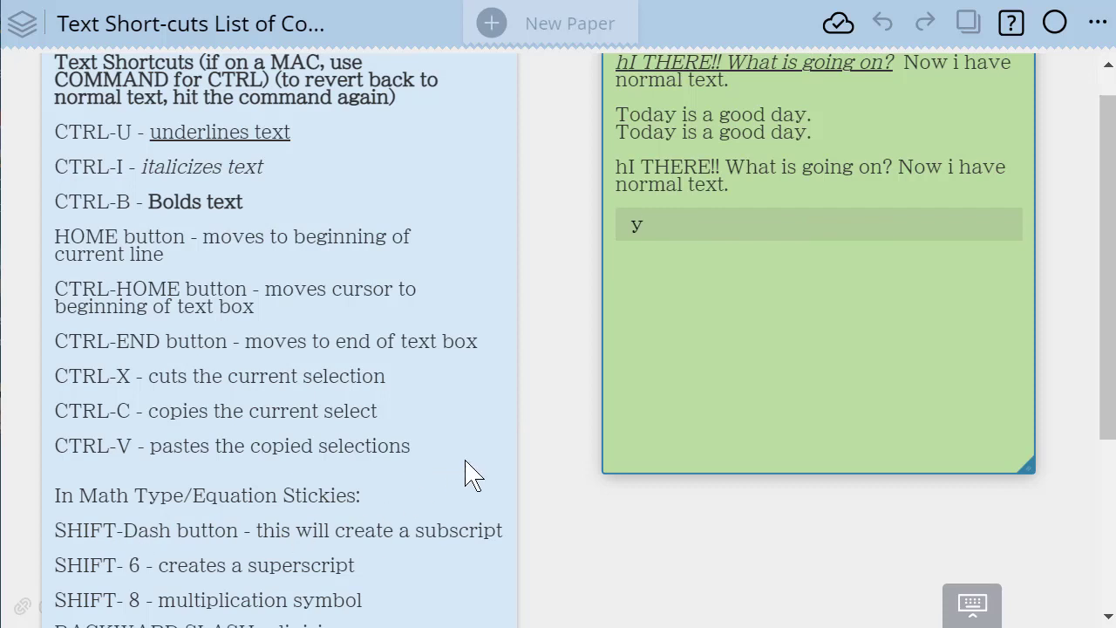
{"action": "key", "text": "shift+minus"}
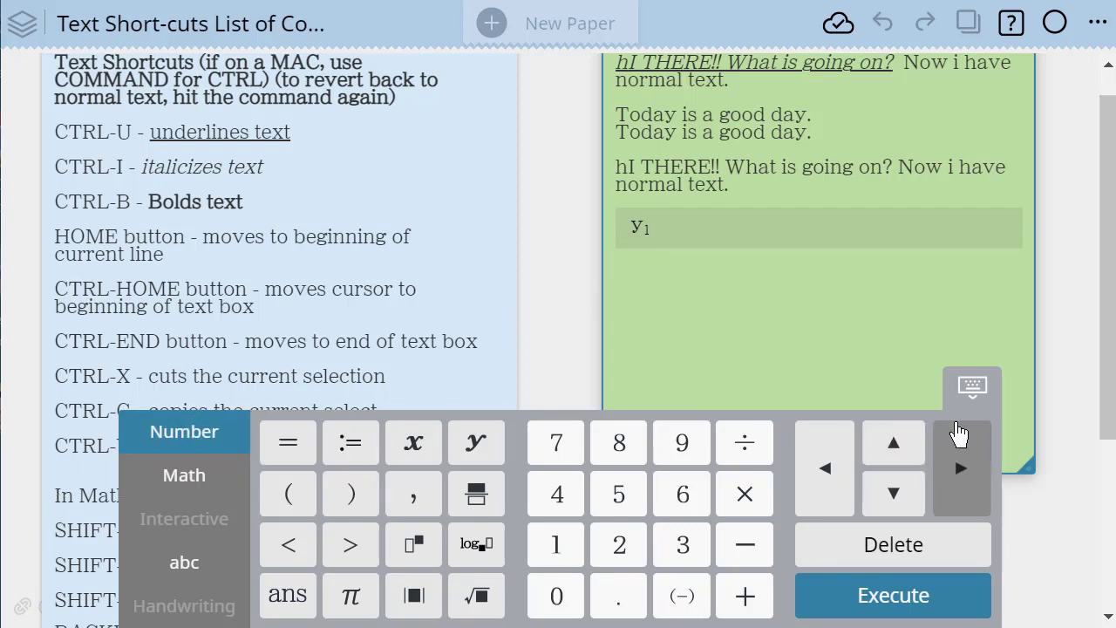
{"action": "left_click", "coordinate": [972, 390]}
{"action": "scroll", "coordinate": [166, 584], "scroll_direction": "down", "scroll_amount": 1}
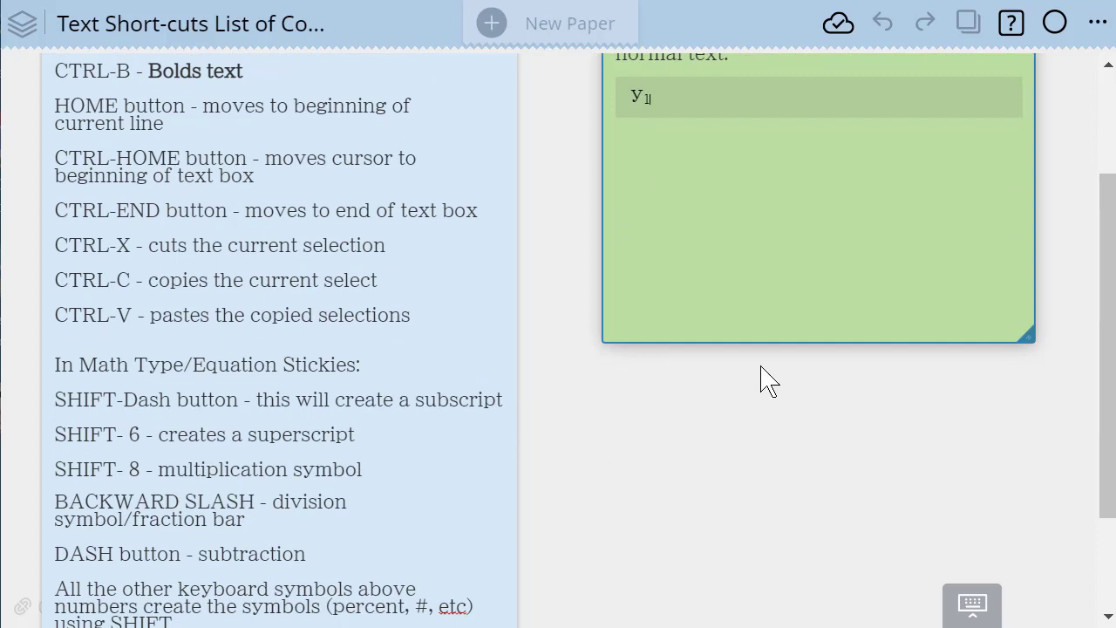
{"action": "left_click", "coordinate": [974, 605]}
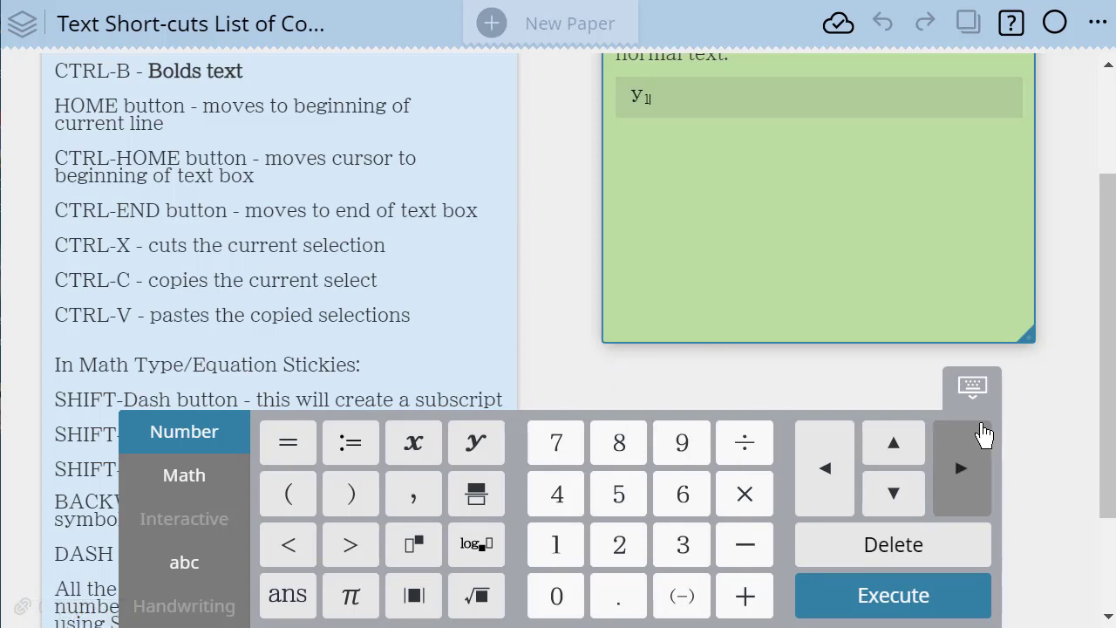
Complete the green note's equation to read y₁ = 8 · 4, with the on-screen math keyboard hidden at the start
{"action": "left_click", "coordinate": [971, 386]}
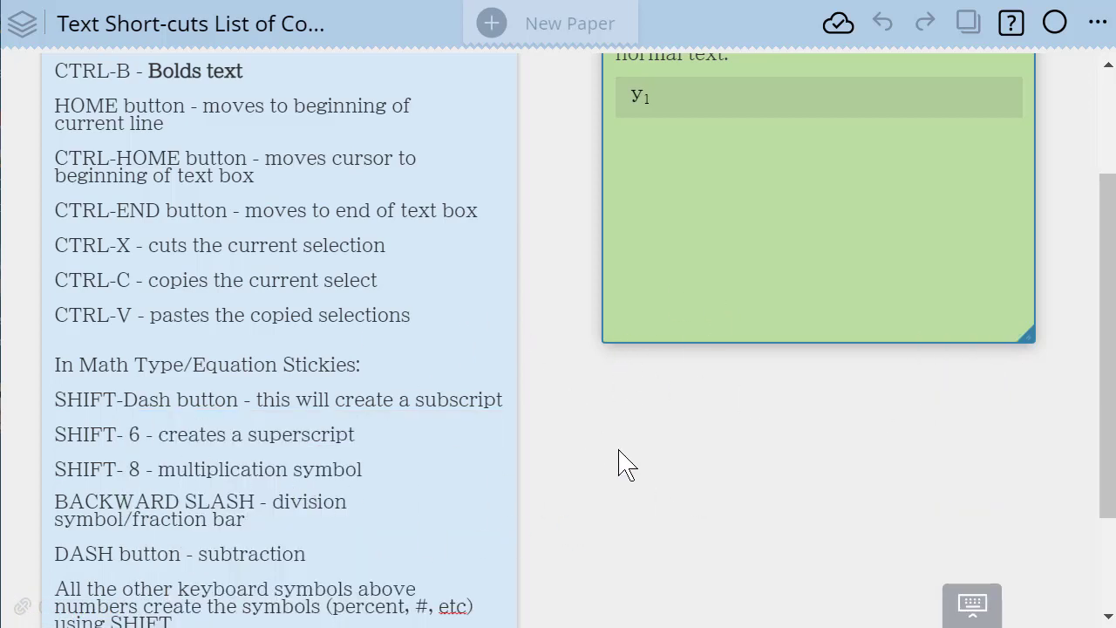
{"action": "type", "text": "=8·4"}
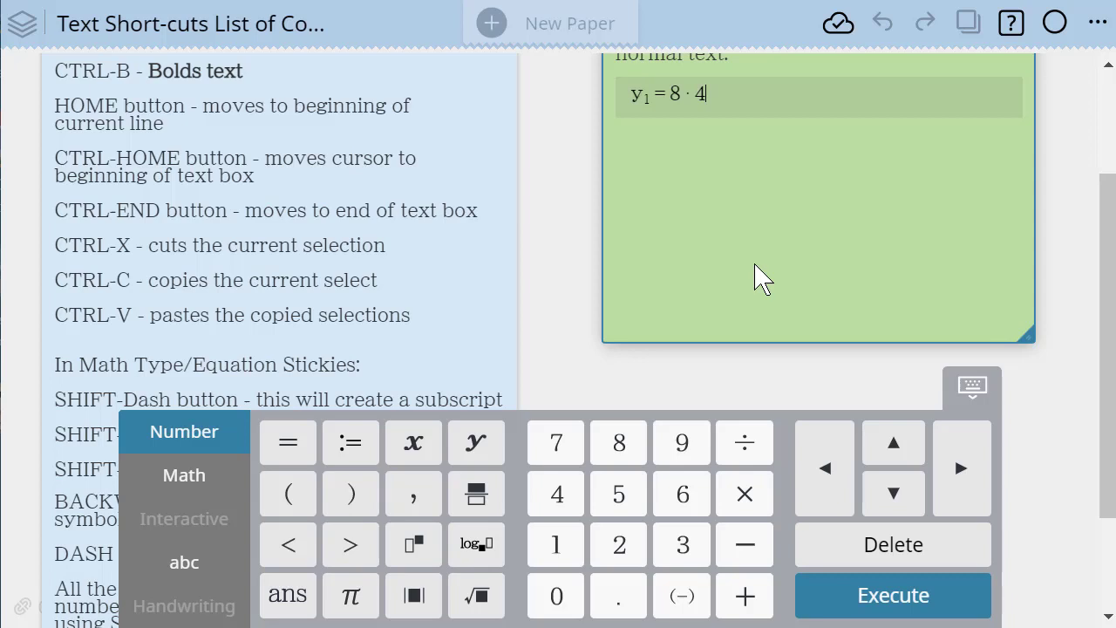
{"action": "key", "text": "Return"}
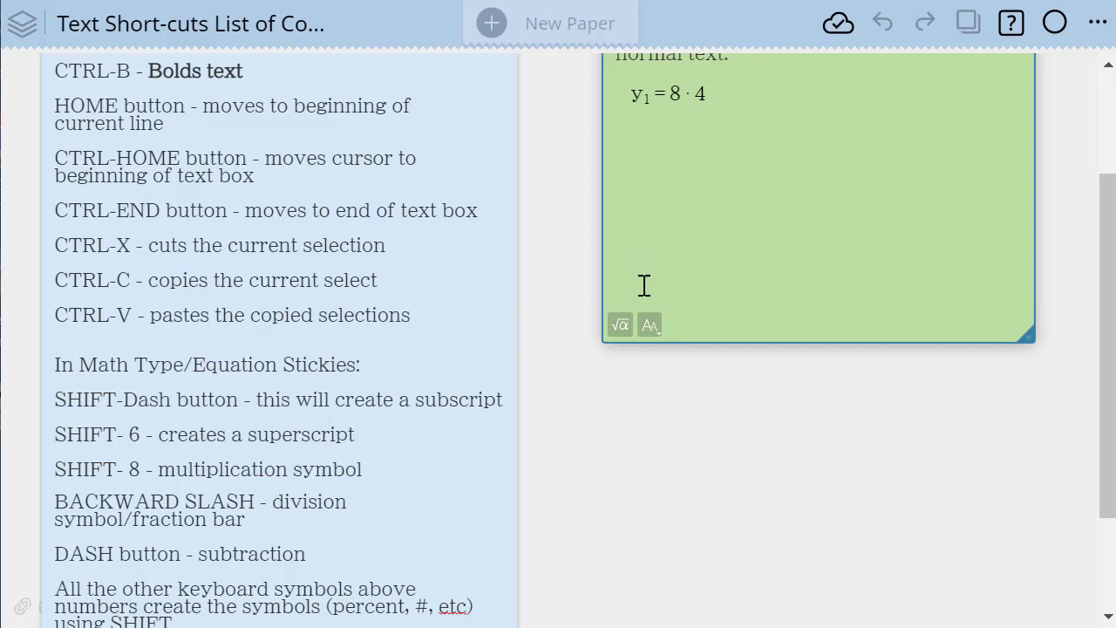
Insert another equation line in the green note, enter the fraction 4/5, and hide the math keyboard
{"action": "left_click", "coordinate": [619, 326]}
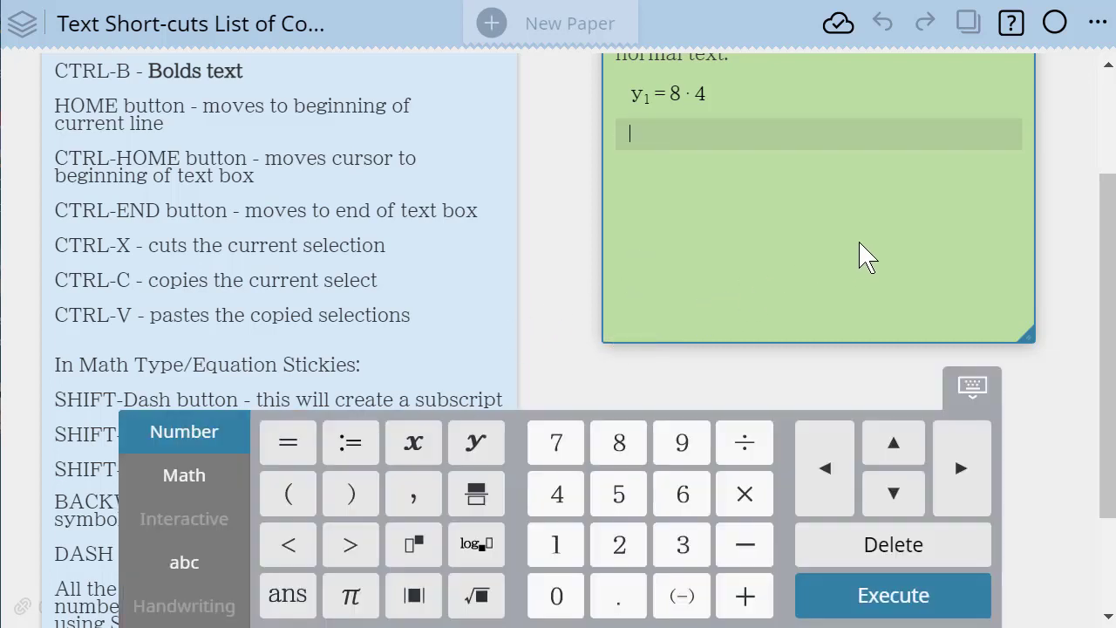
{"action": "left_click", "coordinate": [558, 495]}
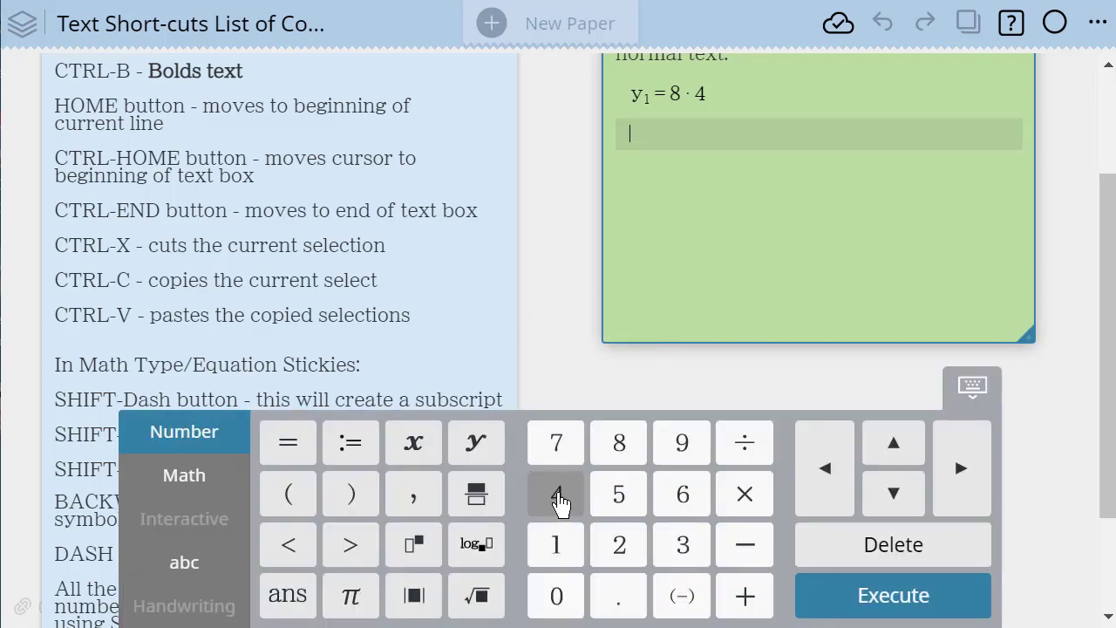
{"action": "type", "text": "/5"}
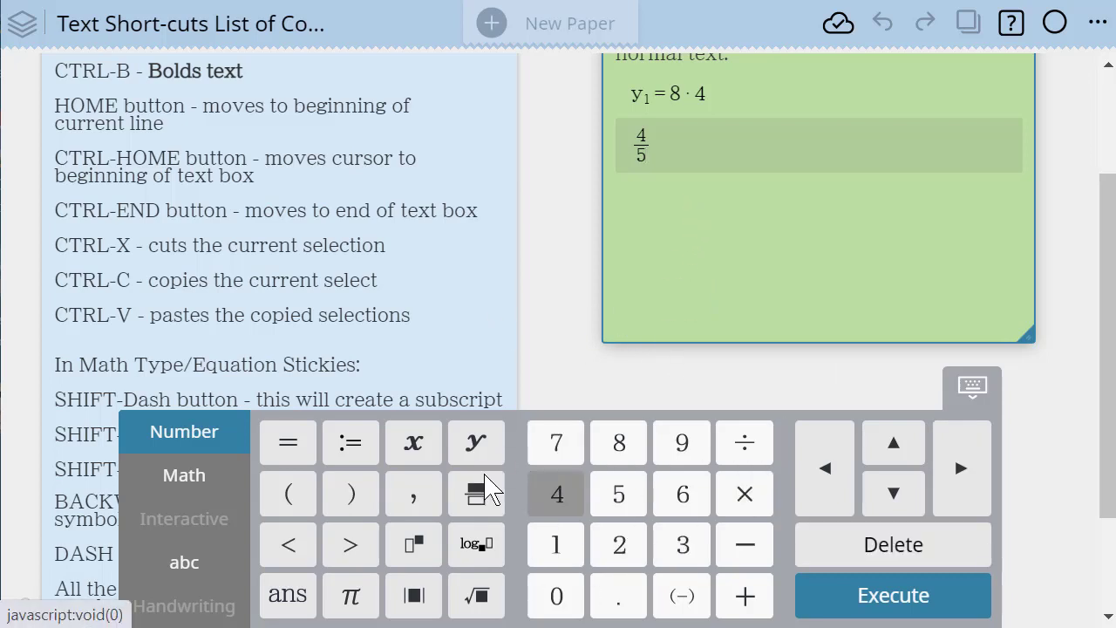
{"action": "left_click", "coordinate": [976, 406]}
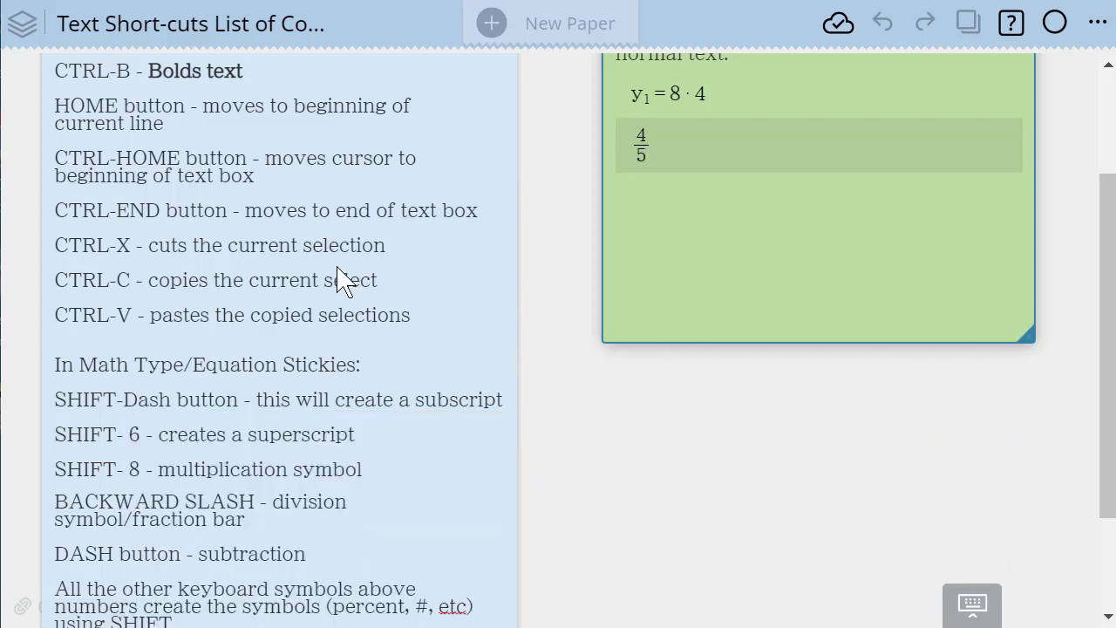
Add a graph sticky in the empty space below the green note and attach an empty function sticky to it
{"action": "scroll", "coordinate": [344, 284], "scroll_direction": "up", "scroll_amount": 3}
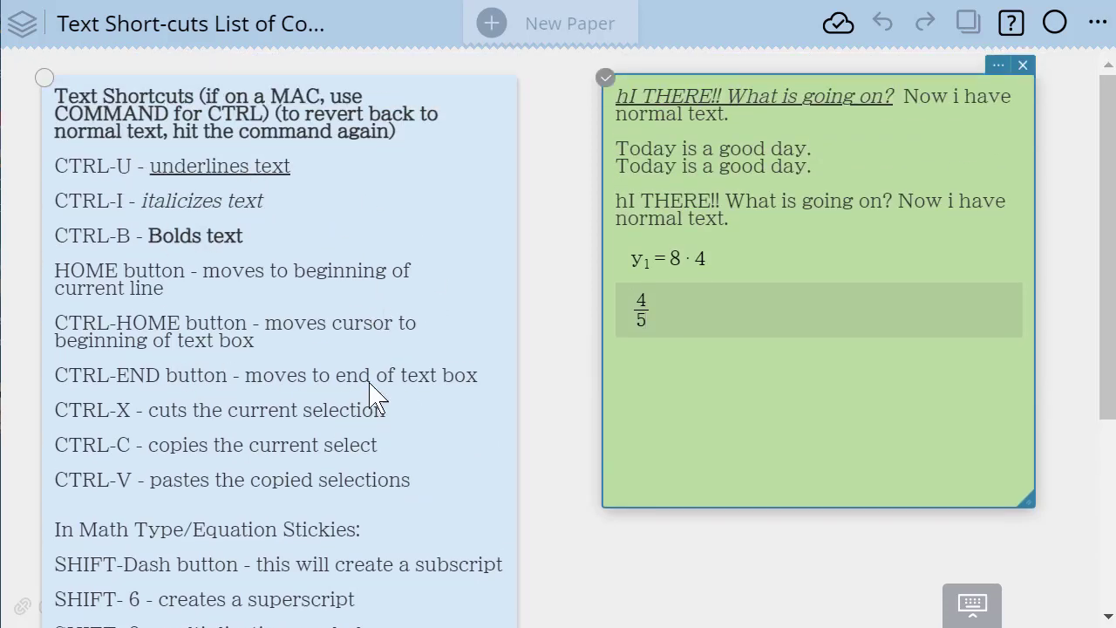
{"action": "scroll", "coordinate": [194, 336], "scroll_direction": "down", "scroll_amount": 5}
{"action": "scroll", "coordinate": [169, 386], "scroll_direction": "up", "scroll_amount": 5}
{"action": "scroll", "coordinate": [590, 428], "scroll_direction": "down", "scroll_amount": 4}
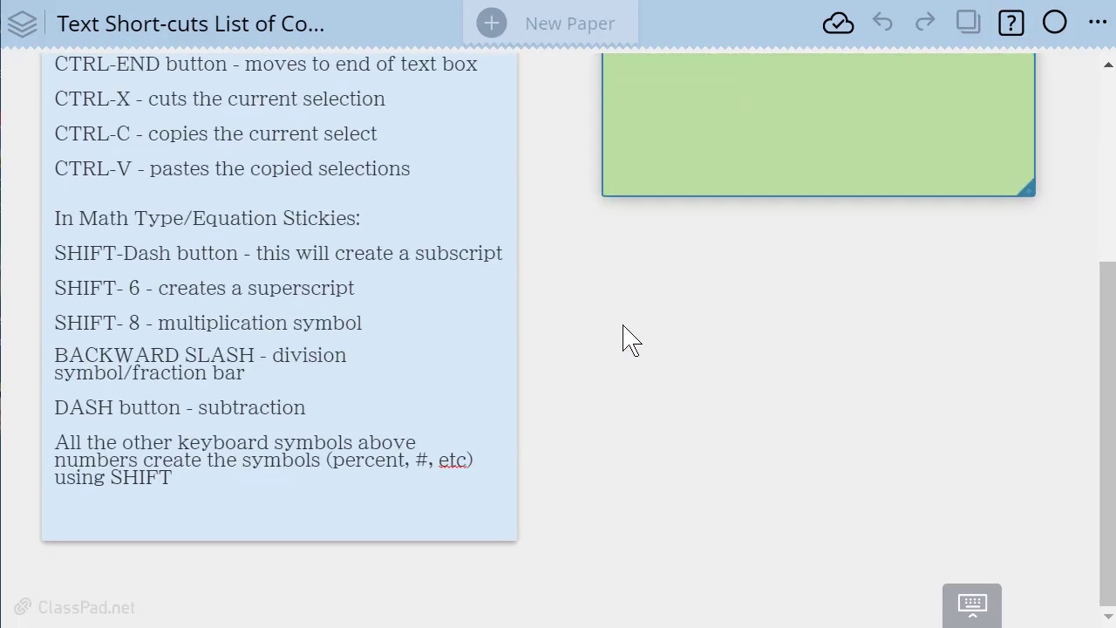
{"action": "left_click", "coordinate": [610, 331]}
{"action": "left_click", "coordinate": [590, 319]}
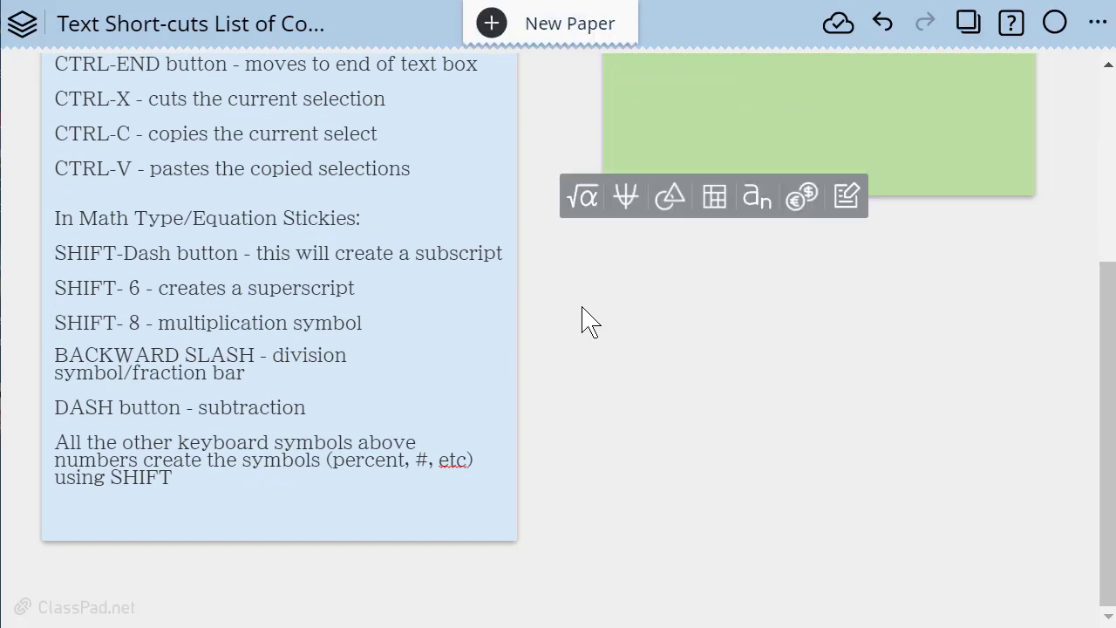
{"action": "left_click", "coordinate": [635, 202]}
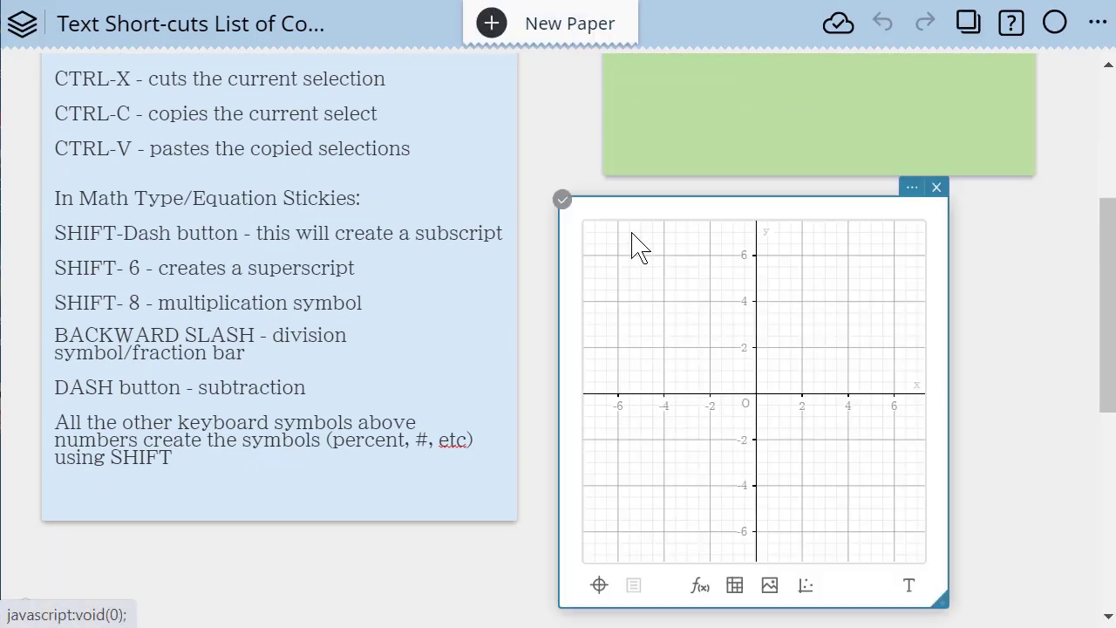
{"action": "left_click", "coordinate": [700, 586]}
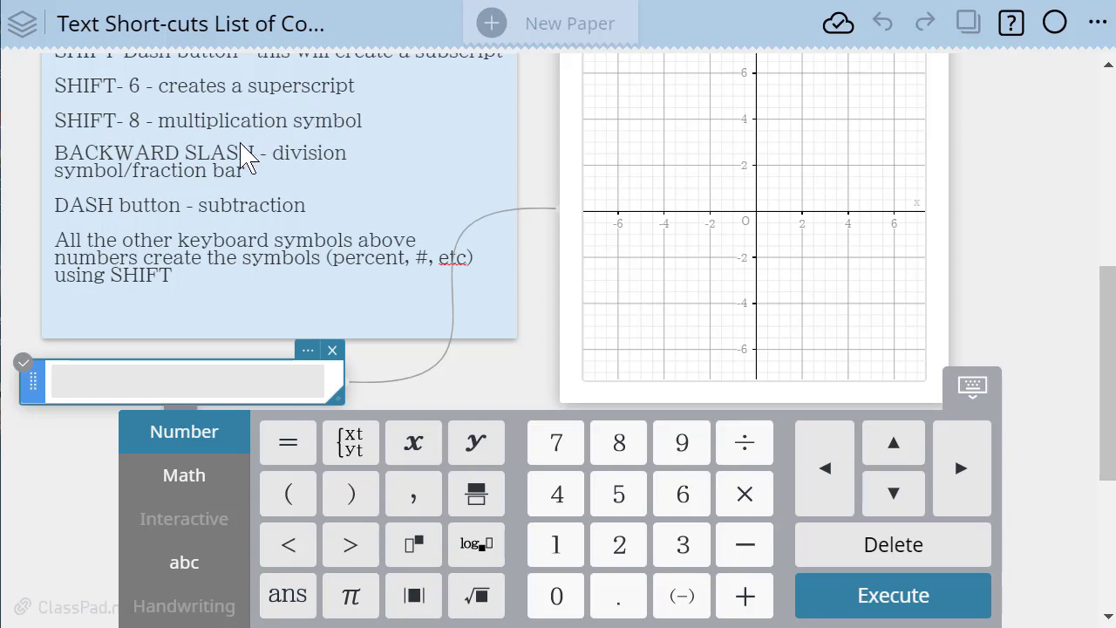
{"action": "scroll", "coordinate": [235, 156], "scroll_direction": "up", "scroll_amount": 2}
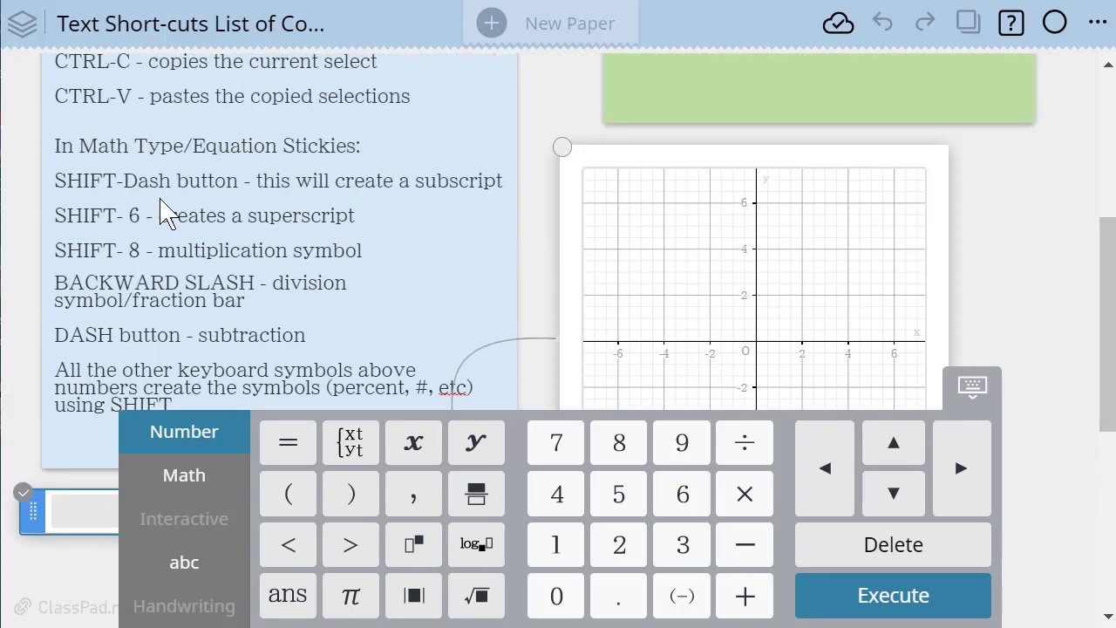